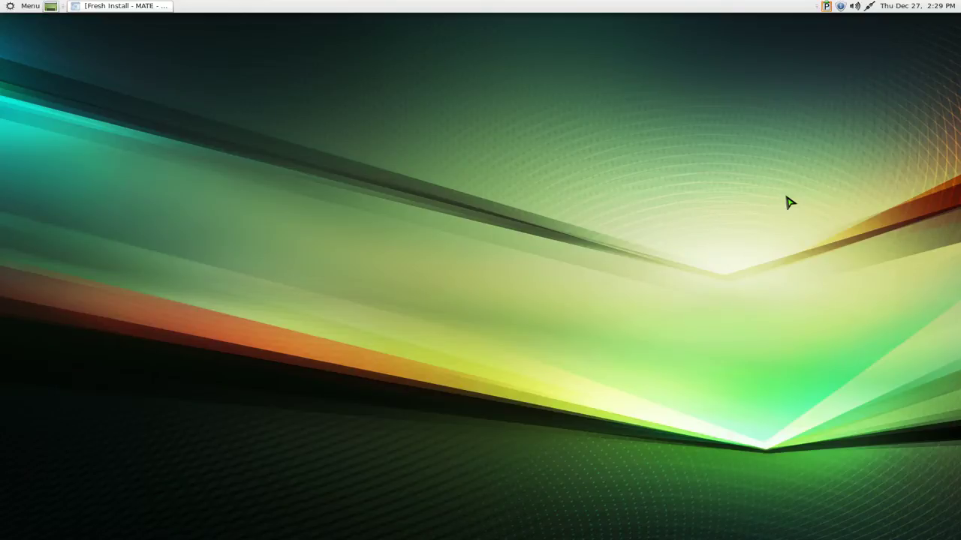
- Open Run Application and enter mateconf-editor as the command to launch
{"action": "key", "text": "alt+F2"}
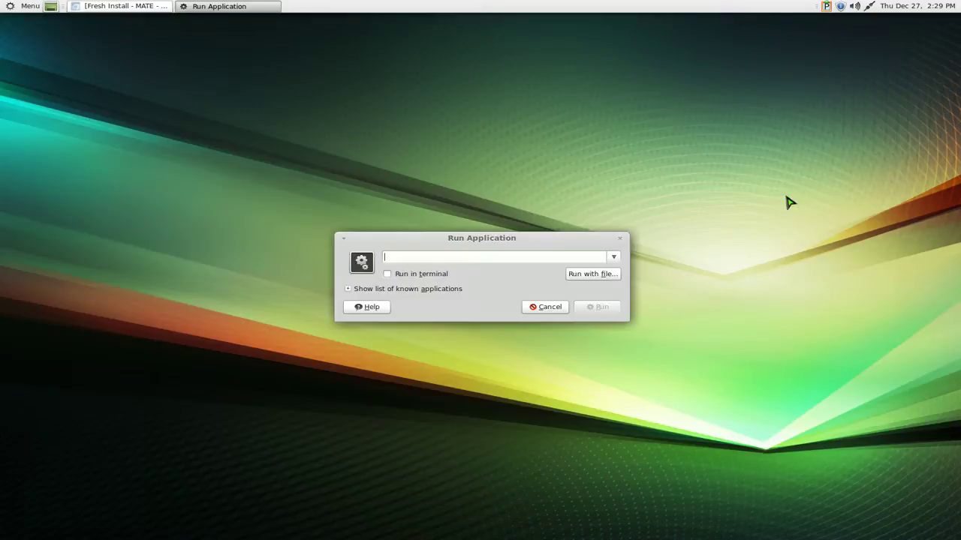
{"action": "type", "text": "mateconf-e"}
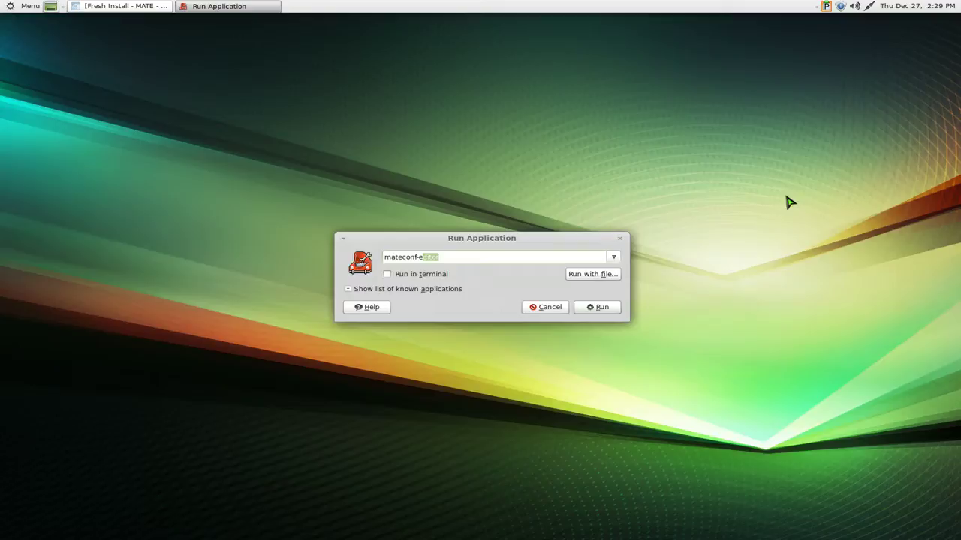
{"action": "type", "text": "di"}
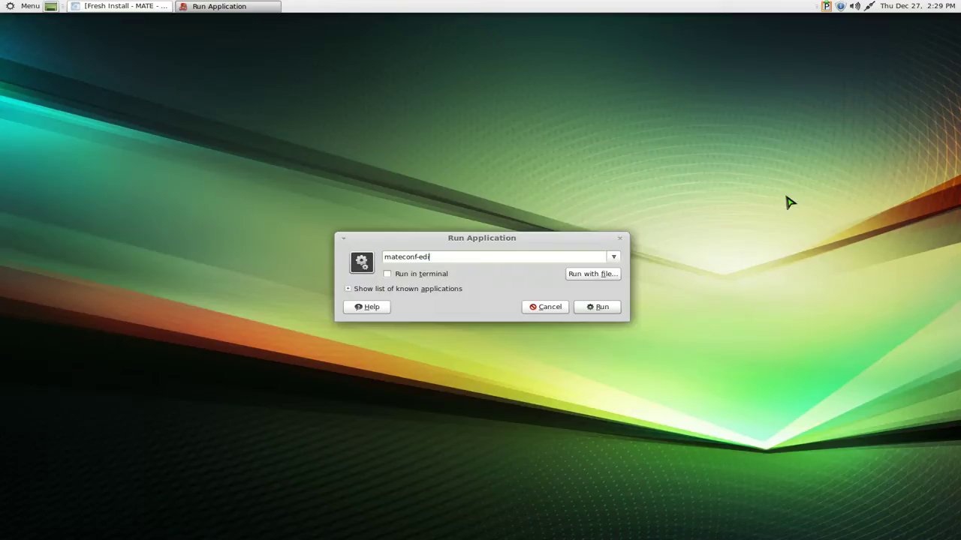
{"action": "type", "text": "trtor"}
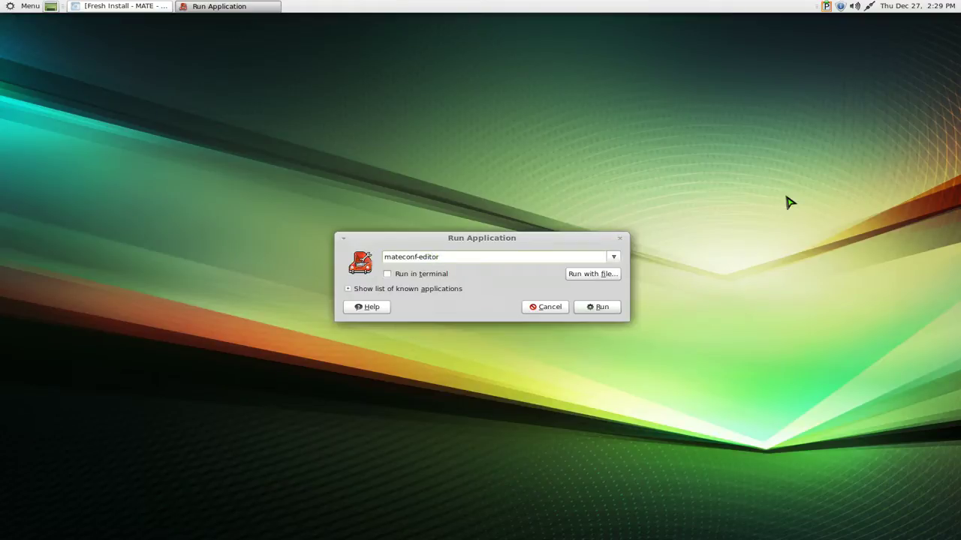
- Launch mateconf-editor, browse to /apps/marco/general, and centre and enlarge the editor window
{"action": "key", "text": "Return"}
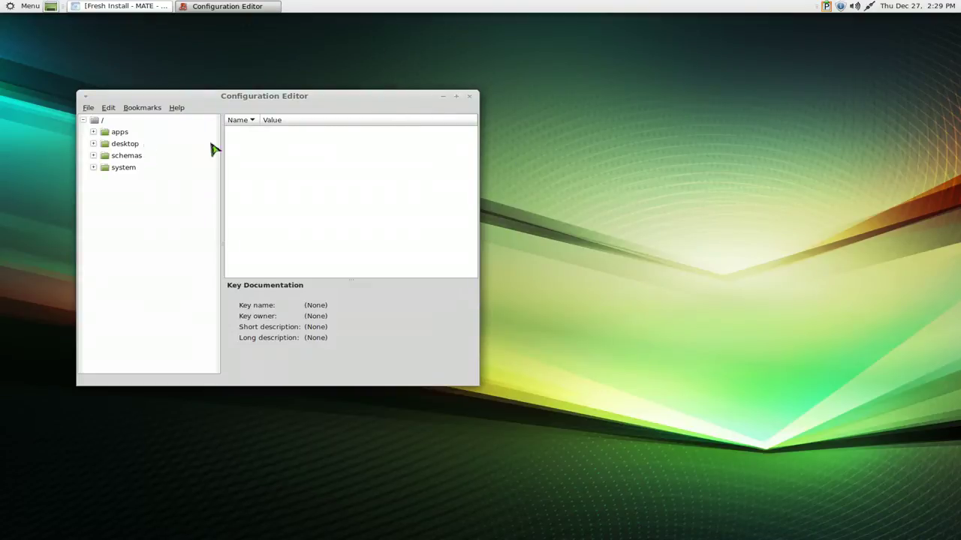
{"action": "left_click", "coordinate": [93, 132]}
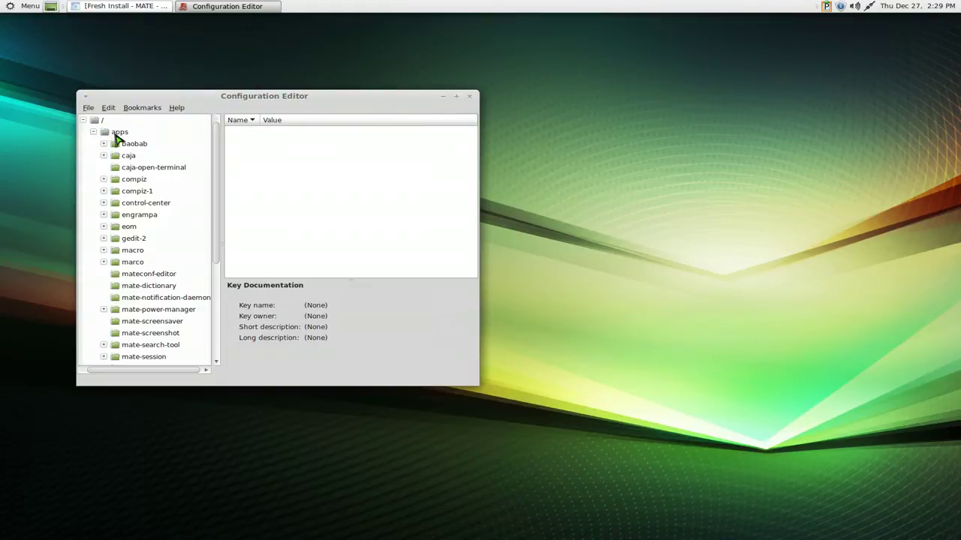
{"action": "left_click", "coordinate": [114, 134]}
{"action": "left_click", "coordinate": [131, 264]}
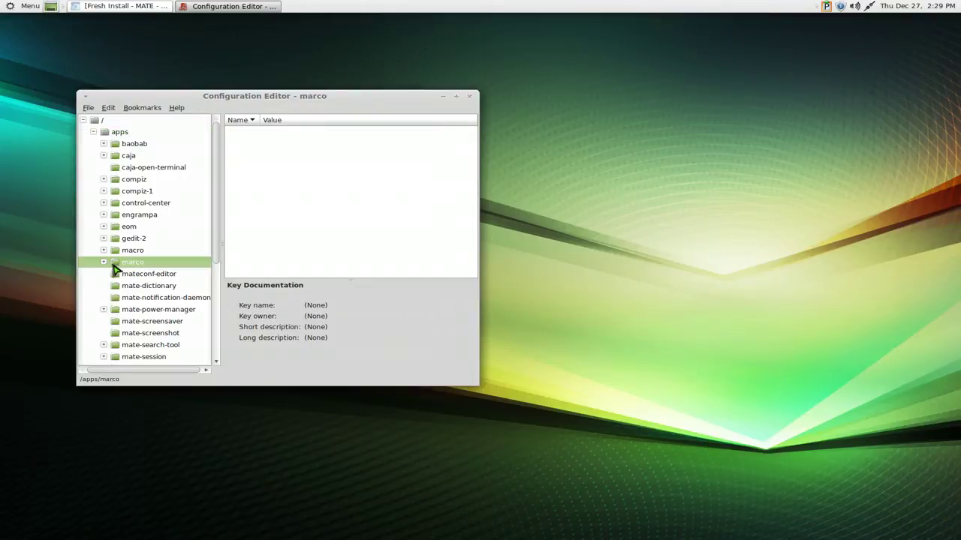
{"action": "left_click", "coordinate": [104, 262]}
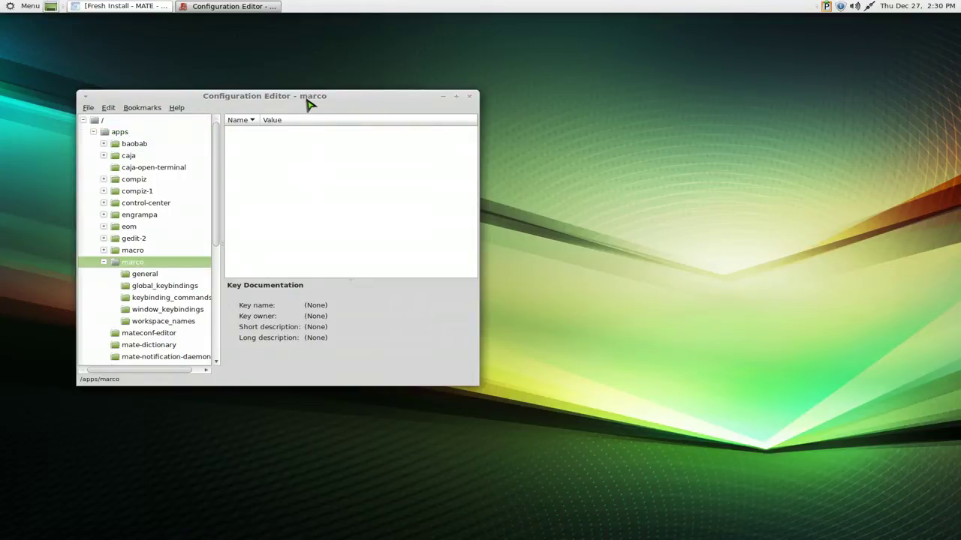
{"action": "left_click_drag", "start_coordinate": [312, 97], "coordinate": [529, 167]}
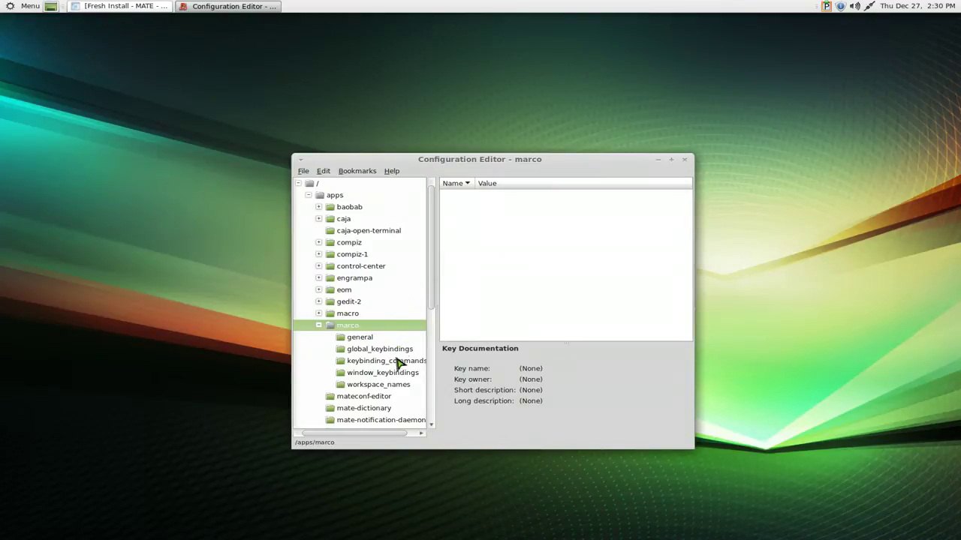
{"action": "left_click", "coordinate": [367, 339]}
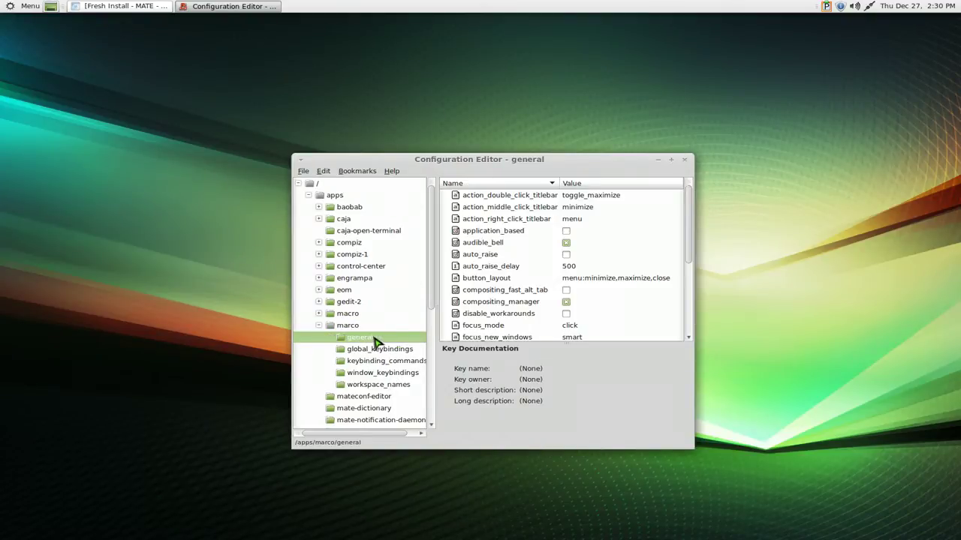
{"action": "left_click_drag", "start_coordinate": [657, 403], "coordinate": [748, 492]}
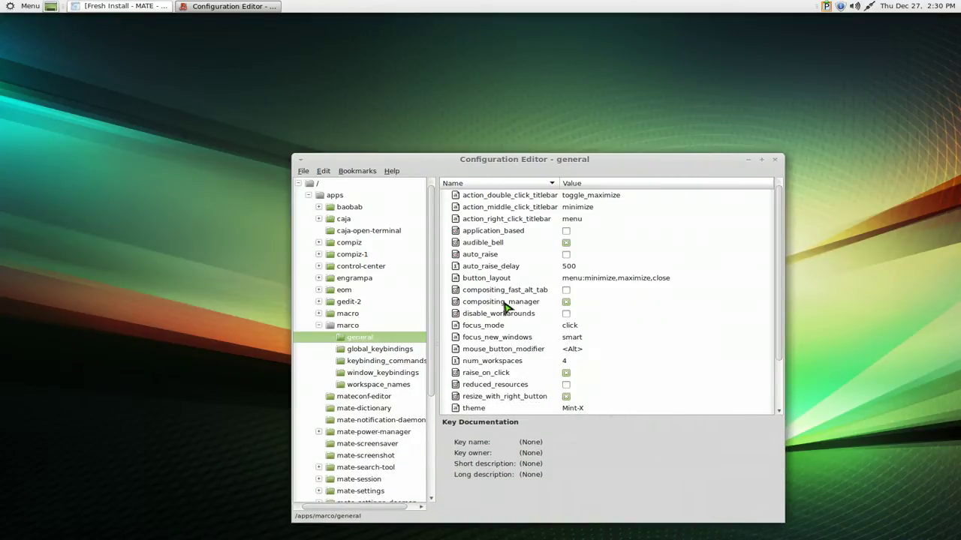
{"action": "key", "text": "F12"}
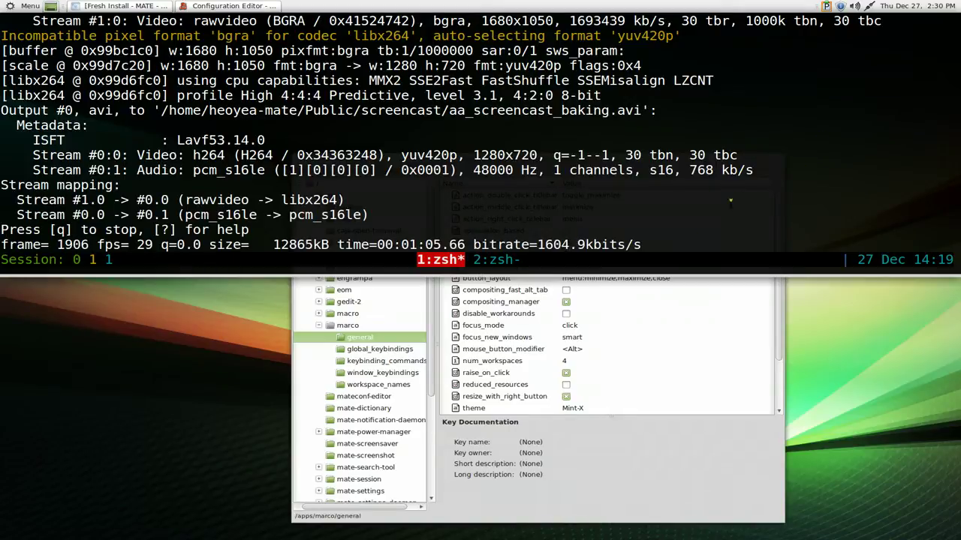
{"action": "left_click", "coordinate": [566, 301]}
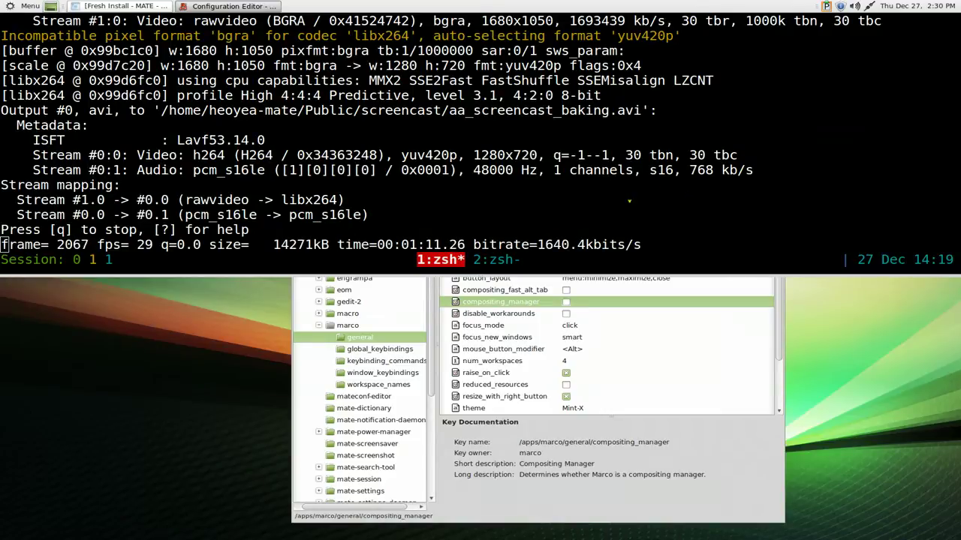
{"action": "left_click", "coordinate": [568, 302]}
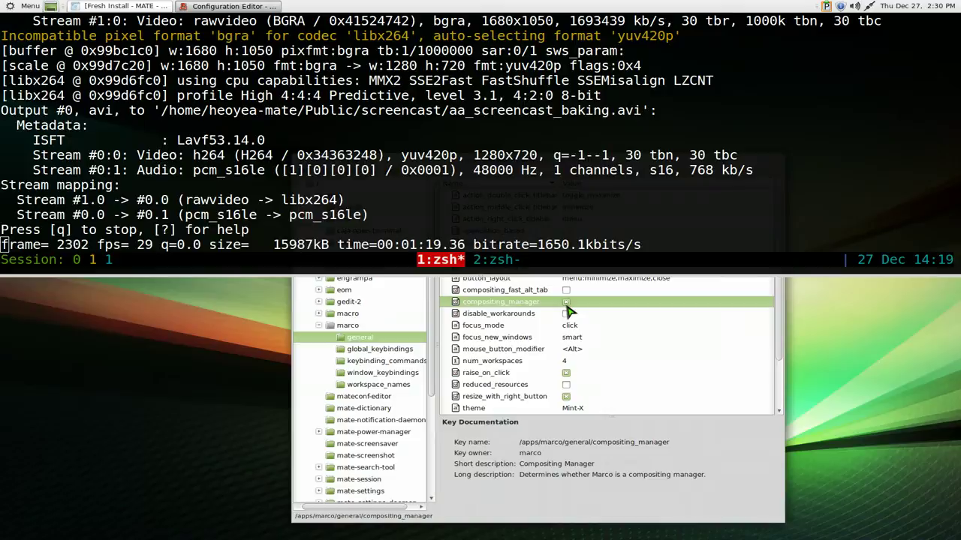
{"action": "key", "text": "F12"}
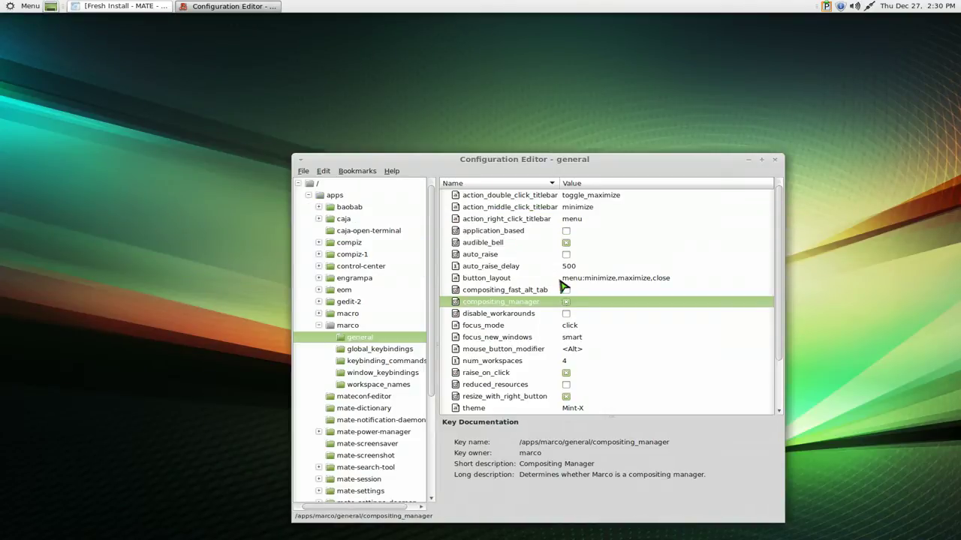
{"action": "left_click", "coordinate": [515, 210]}
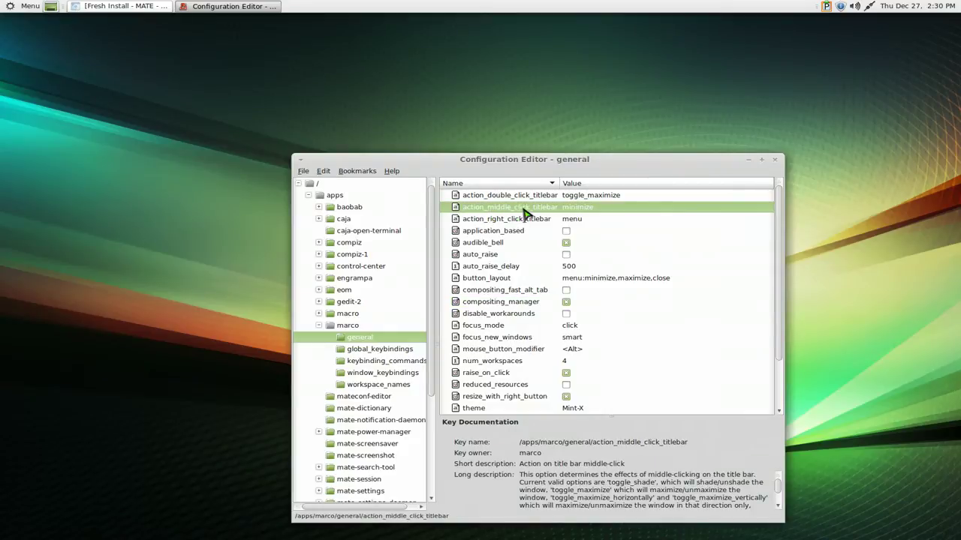
{"action": "left_click", "coordinate": [600, 212]}
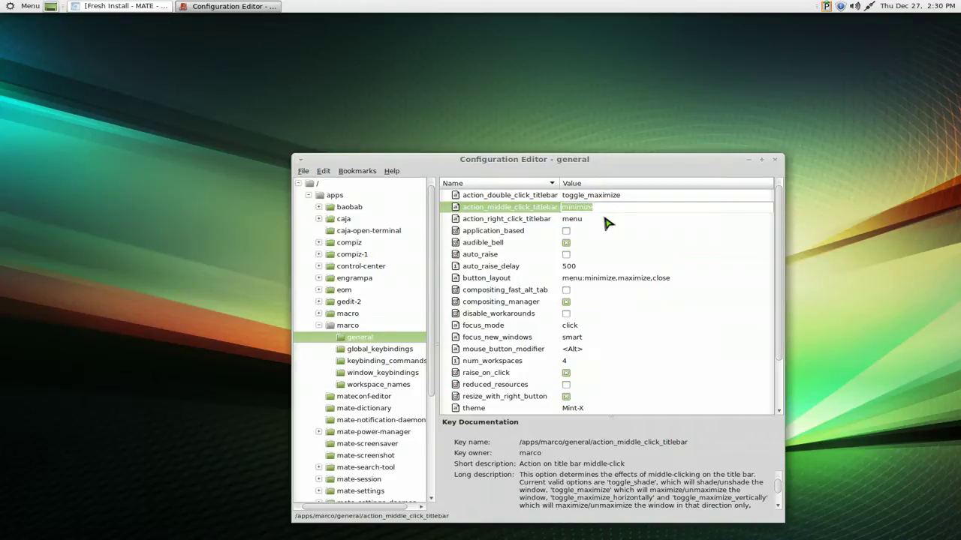
{"action": "left_click", "coordinate": [638, 478]}
{"action": "scroll", "coordinate": [673, 492], "scroll_direction": "down", "scroll_amount": 1}
{"action": "scroll", "coordinate": [672, 492], "scroll_direction": "up", "scroll_amount": 3}
{"action": "left_click", "coordinate": [749, 163]}
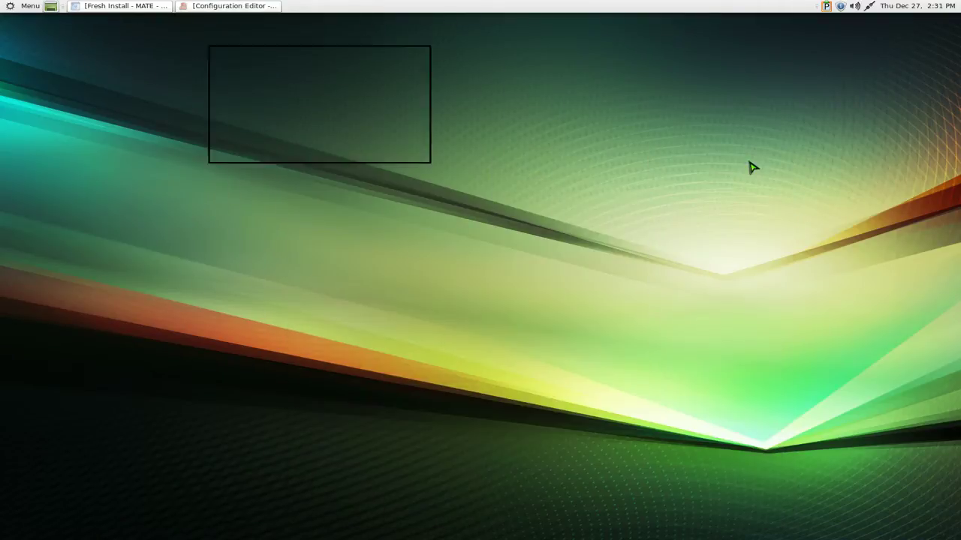
{"action": "left_click", "coordinate": [263, 7]}
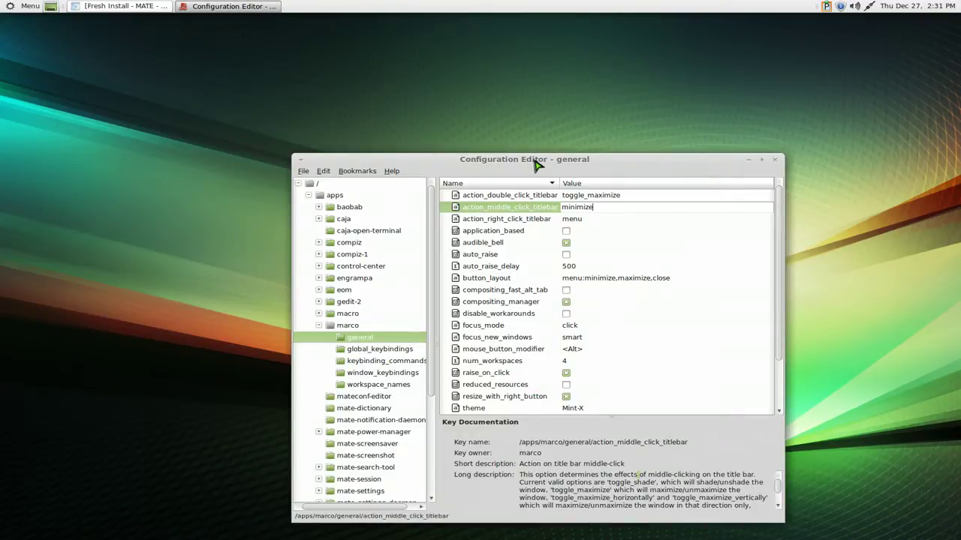
{"action": "middle_click", "coordinate": [536, 164]}
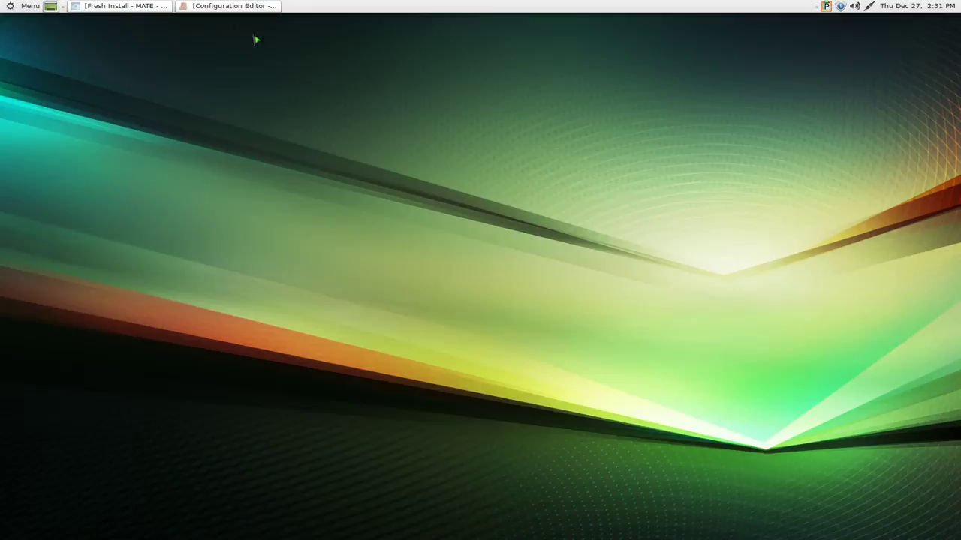
{"action": "left_click", "coordinate": [256, 7]}
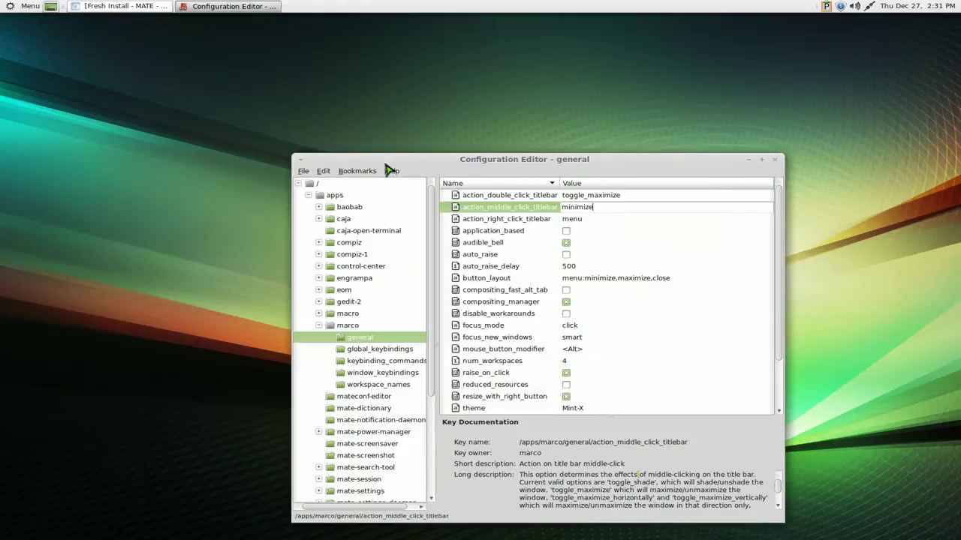
{"action": "middle_click", "coordinate": [526, 164]}
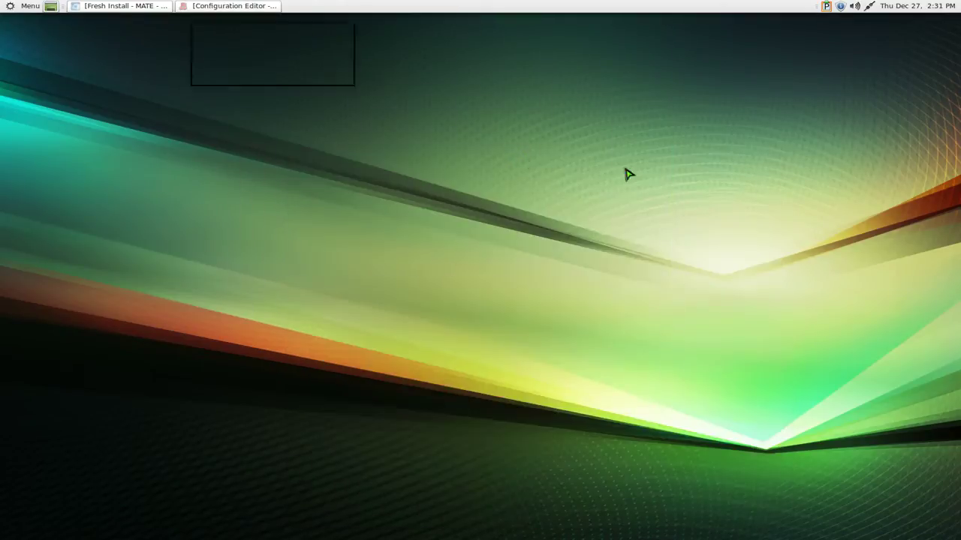
{"action": "left_click", "coordinate": [271, 7]}
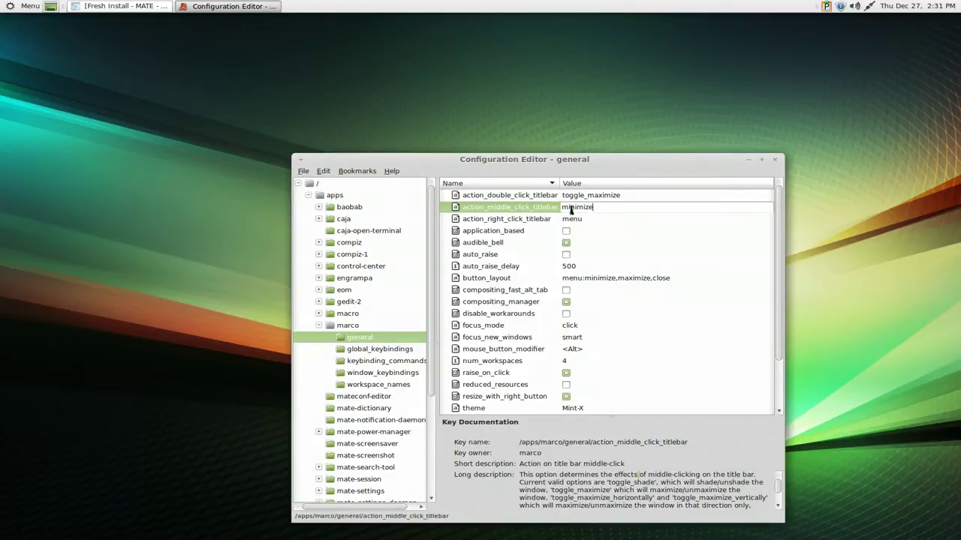
- Change button_layout to minimize,maximize,close:menu and check the window menu's new left-side position
{"action": "left_click", "coordinate": [513, 219]}
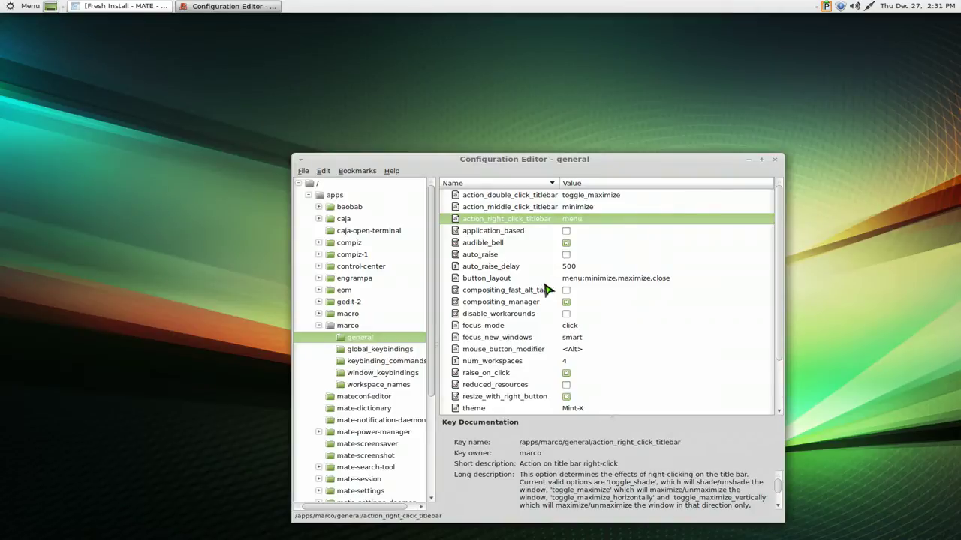
{"action": "left_click", "coordinate": [600, 280]}
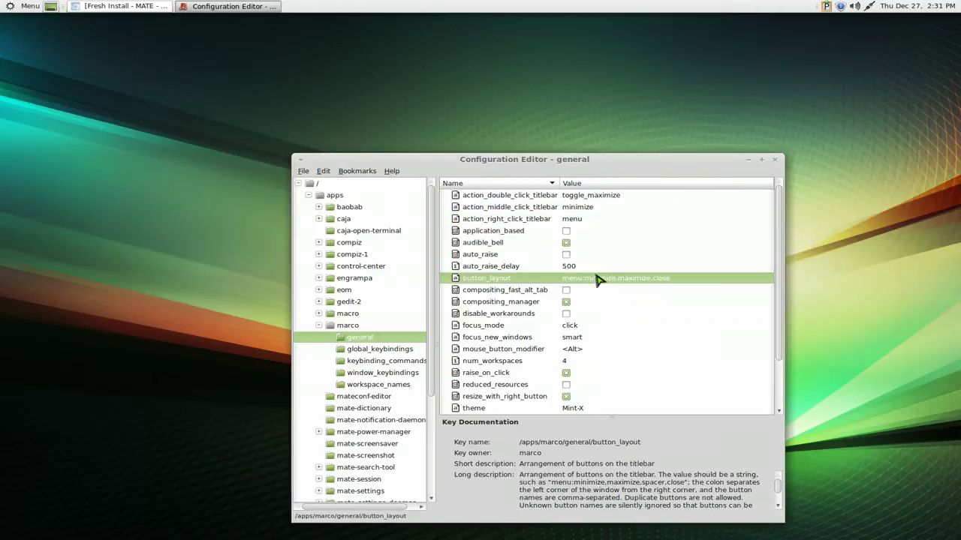
{"action": "left_click", "coordinate": [601, 280]}
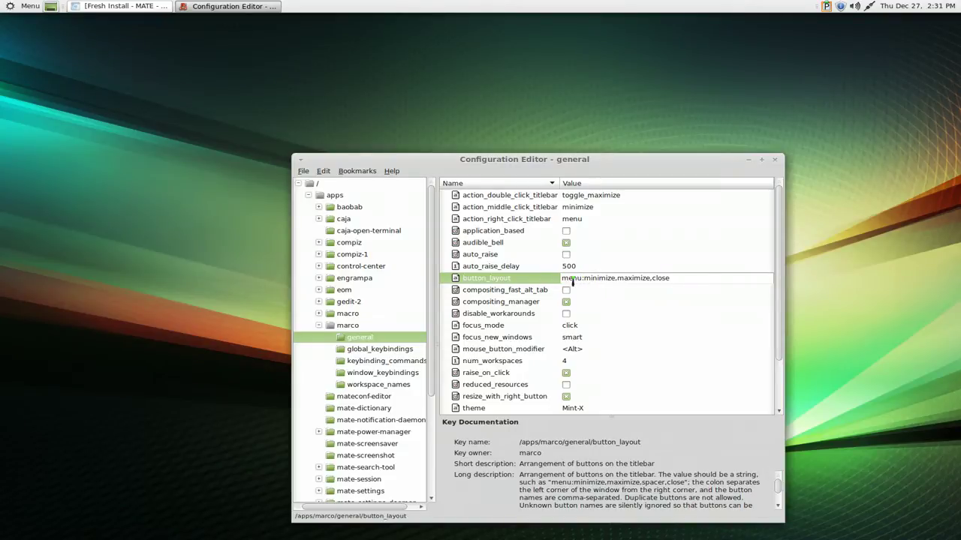
{"action": "left_click", "coordinate": [298, 159]}
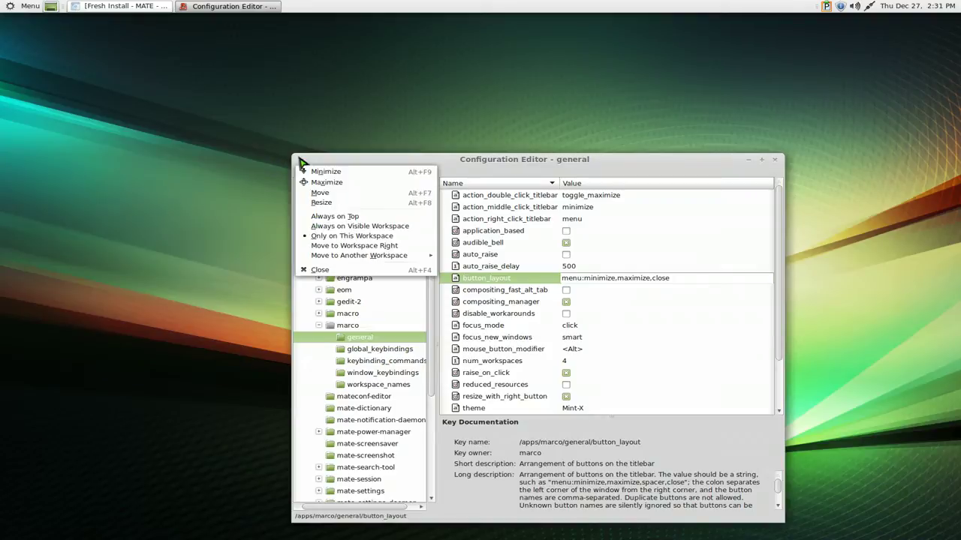
{"action": "left_click", "coordinate": [615, 174]}
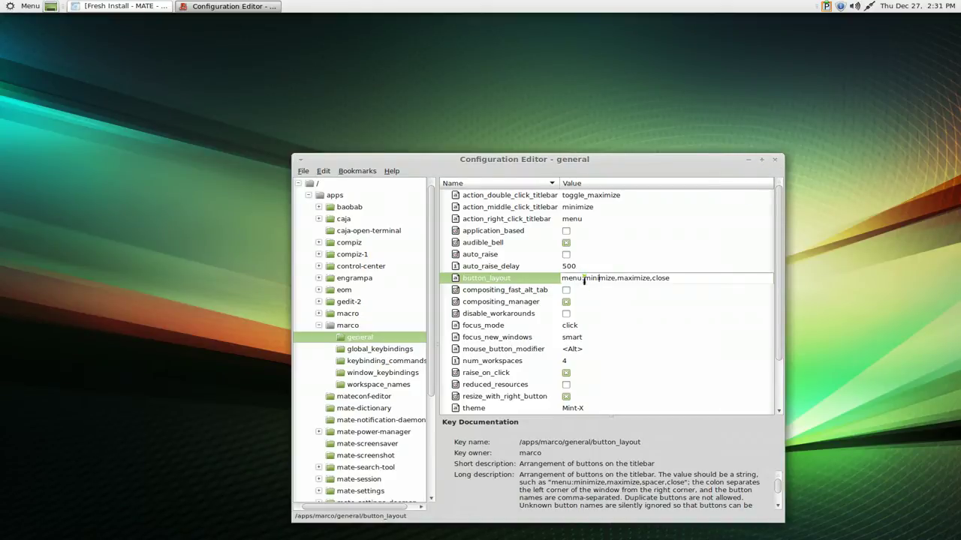
{"action": "key", "text": "BackSpace"}
{"action": "key", "text": "BackSpace"}
{"action": "key", "text": "BackSpace"}
{"action": "key", "text": "BackSpace"}
{"action": "key", "text": "BackSpace"}
{"action": "left_click", "coordinate": [500, 283]}
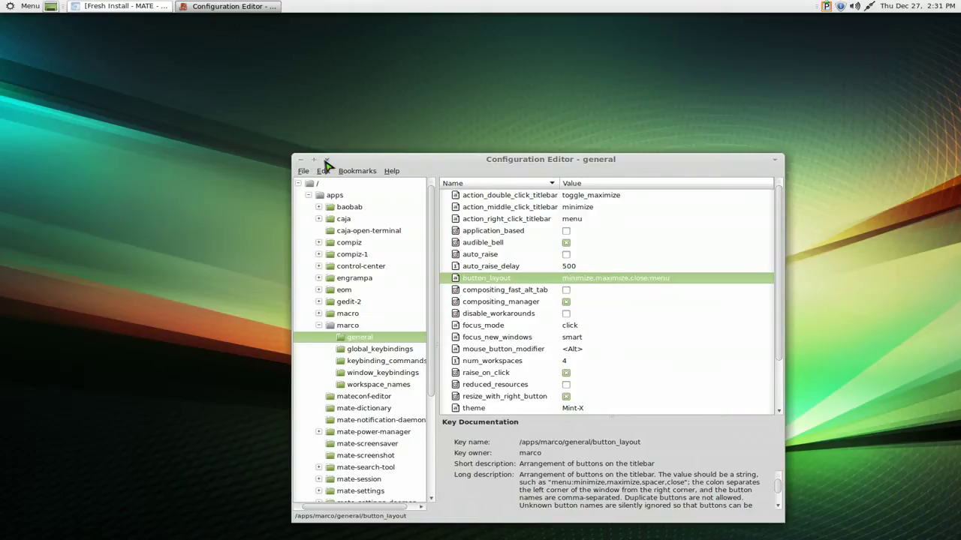
{"action": "left_click", "coordinate": [775, 160]}
{"action": "left_click", "coordinate": [726, 186]}
- Collapse marco and open the caja > desktop keys
{"action": "left_click", "coordinate": [318, 327]}
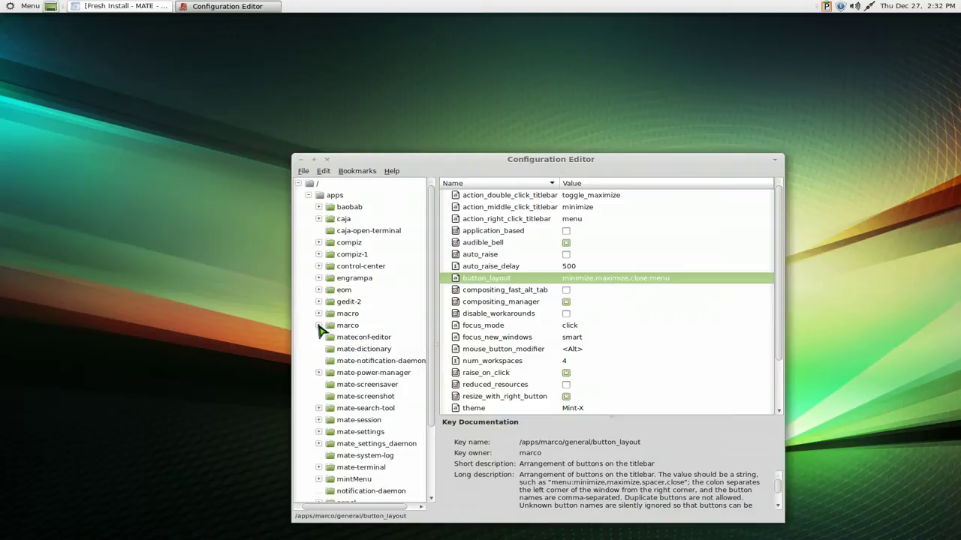
{"action": "left_click", "coordinate": [319, 220]}
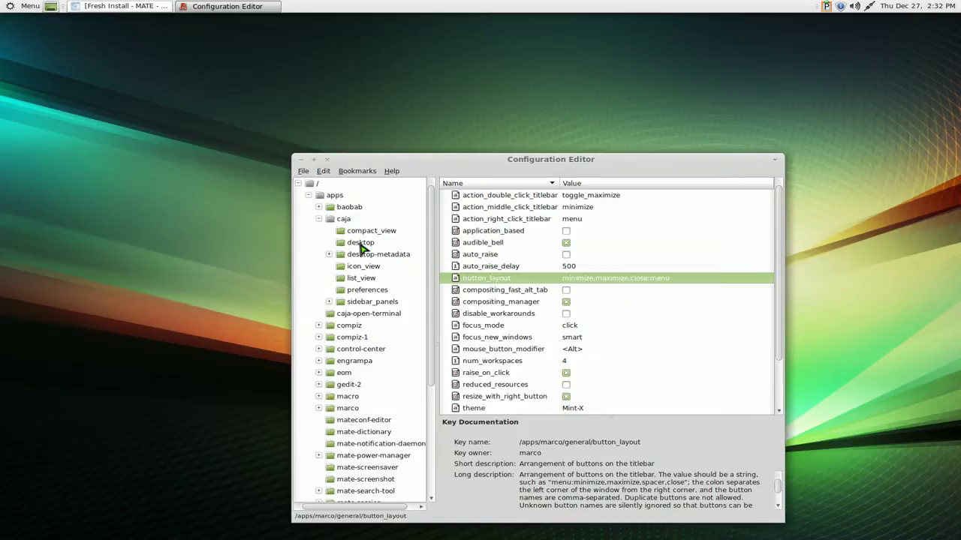
{"action": "left_click", "coordinate": [360, 246]}
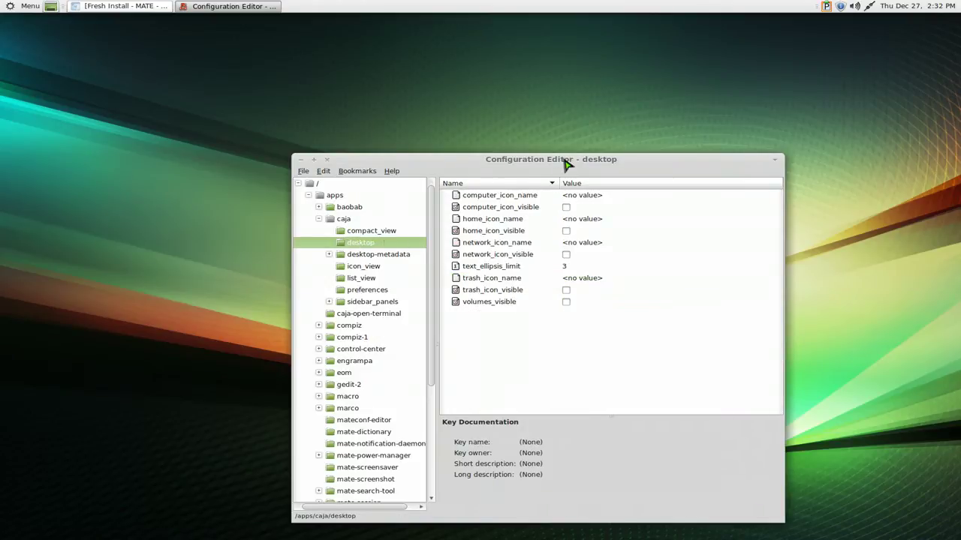
{"action": "left_click_drag", "start_coordinate": [566, 161], "coordinate": [600, 159]}
- Turn on the Computer, Home, Network, Trash and volume icons and check them on the desktop
{"action": "left_click", "coordinate": [600, 206]}
{"action": "left_click", "coordinate": [600, 228]}
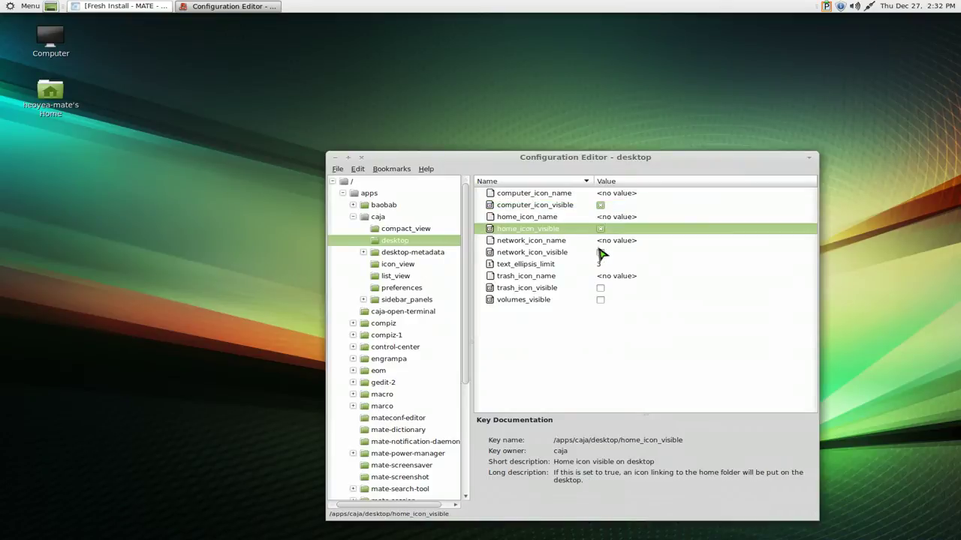
{"action": "left_click", "coordinate": [600, 253]}
{"action": "left_click", "coordinate": [600, 288]}
{"action": "left_click", "coordinate": [601, 300]}
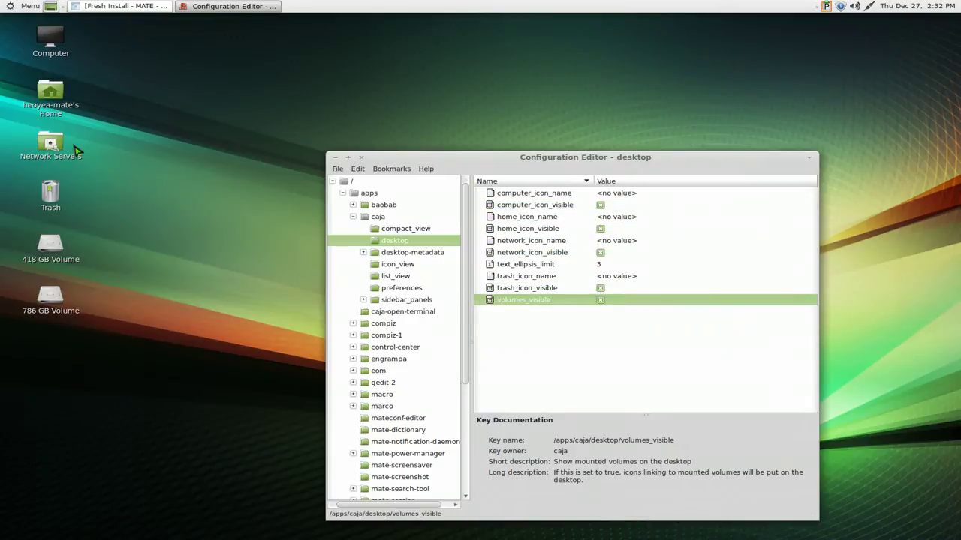
{"action": "left_click_drag", "start_coordinate": [129, 362], "coordinate": [48, 35]}
{"action": "left_click", "coordinate": [156, 115]}
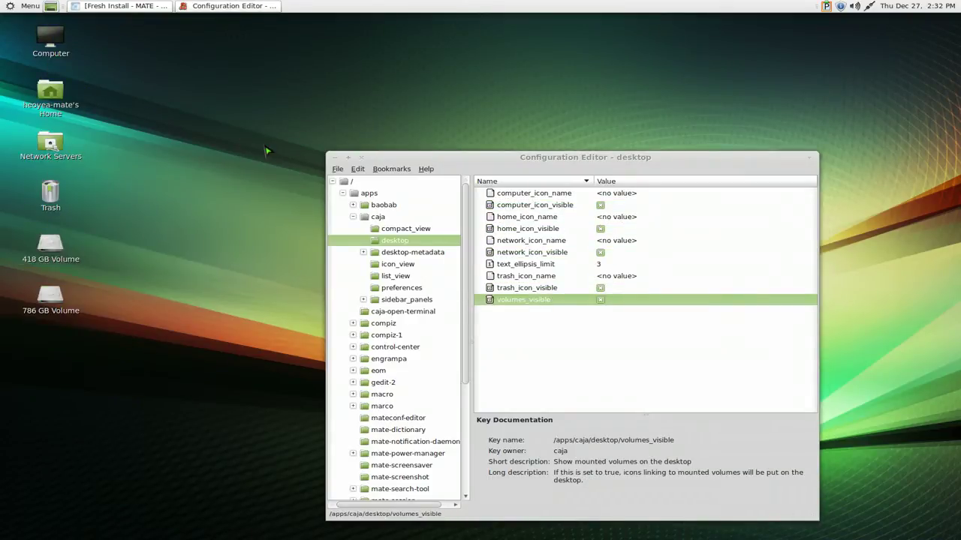
- Hide the Computer, Home, Network, Trash and volume desktop icons again, then close the editor
{"action": "left_click", "coordinate": [600, 206]}
{"action": "left_click", "coordinate": [600, 228]}
{"action": "left_click", "coordinate": [600, 252]}
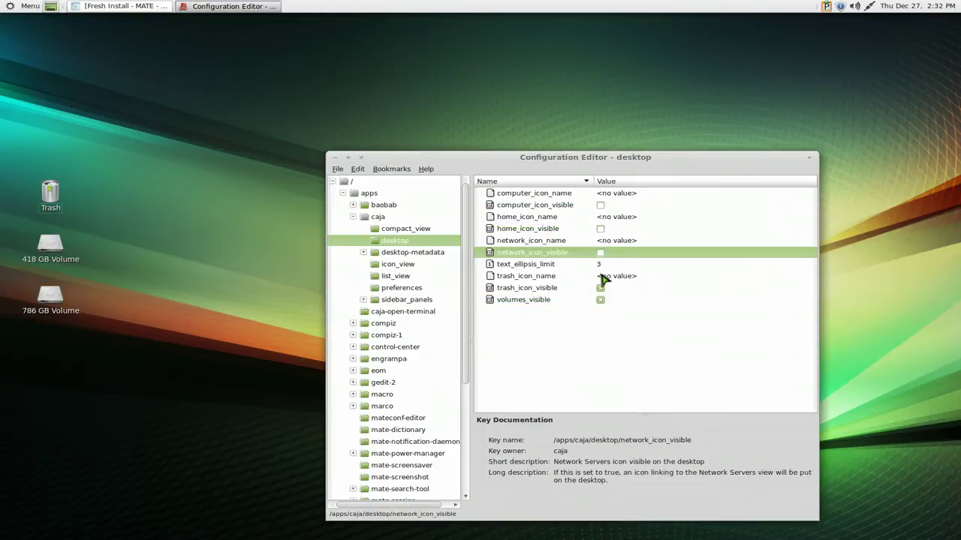
{"action": "left_click", "coordinate": [601, 287]}
{"action": "left_click", "coordinate": [600, 300]}
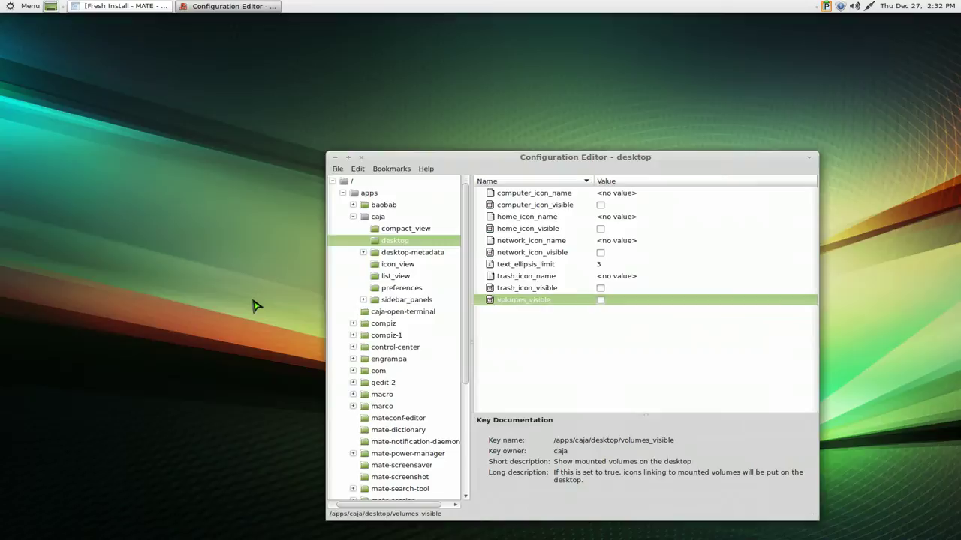
{"action": "left_click_drag", "start_coordinate": [584, 157], "coordinate": [577, 103]}
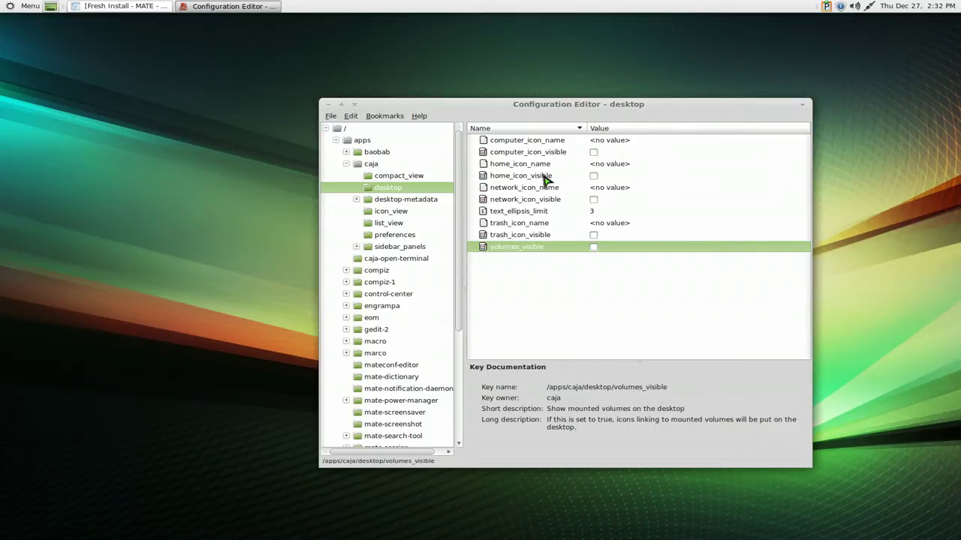
{"action": "left_click_drag", "start_coordinate": [603, 109], "coordinate": [585, 110]}
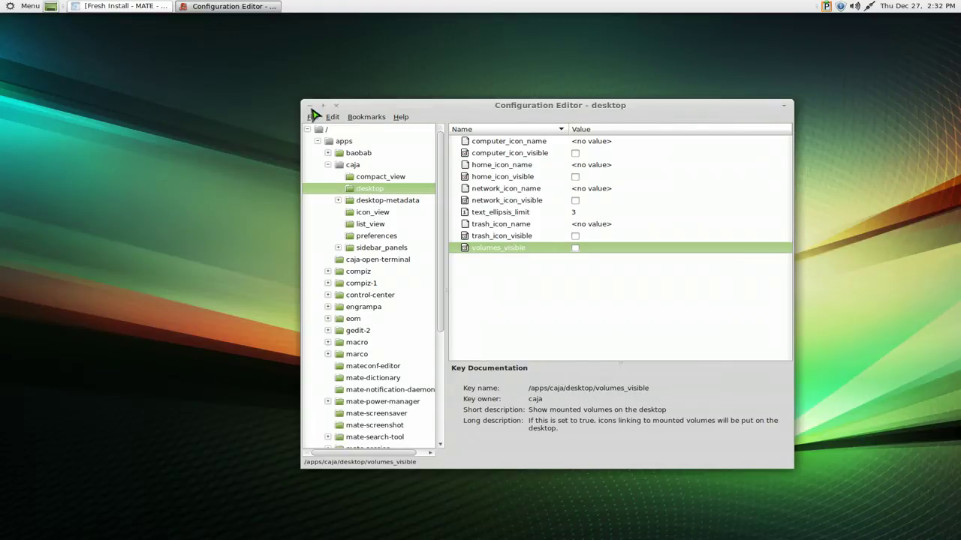
{"action": "left_click", "coordinate": [337, 106]}
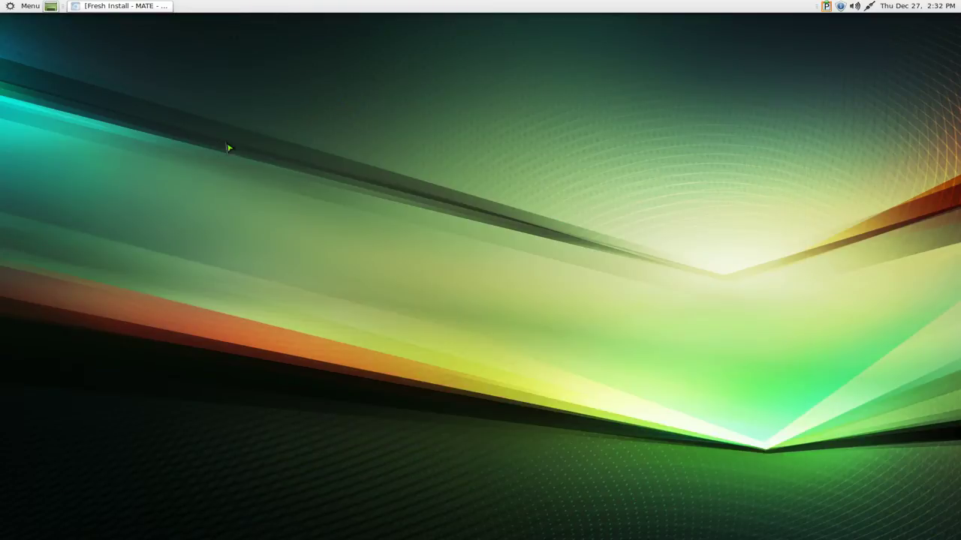
- Search the MATE Menu for 'scr' and launch Screensaver Preferences
{"action": "left_click", "coordinate": [29, 6]}
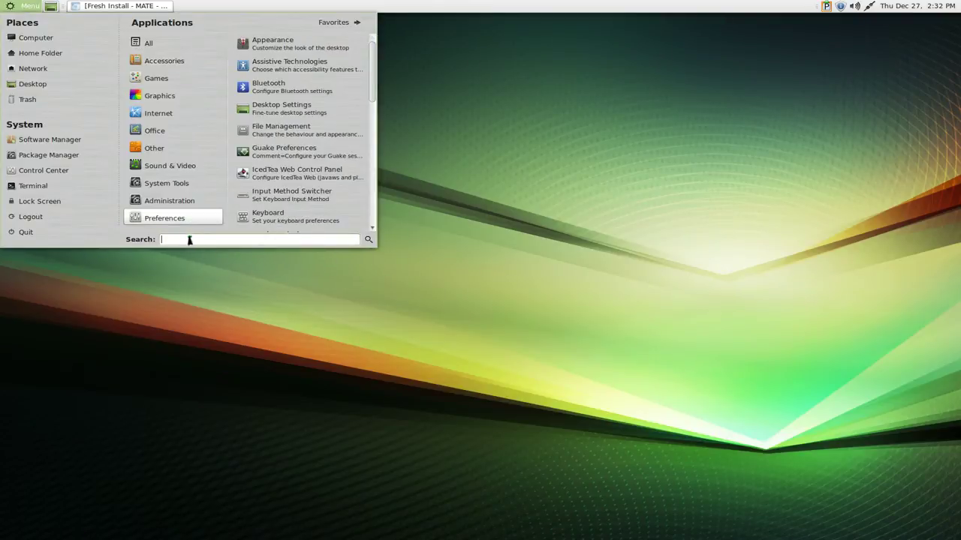
{"action": "type", "text": "scree"}
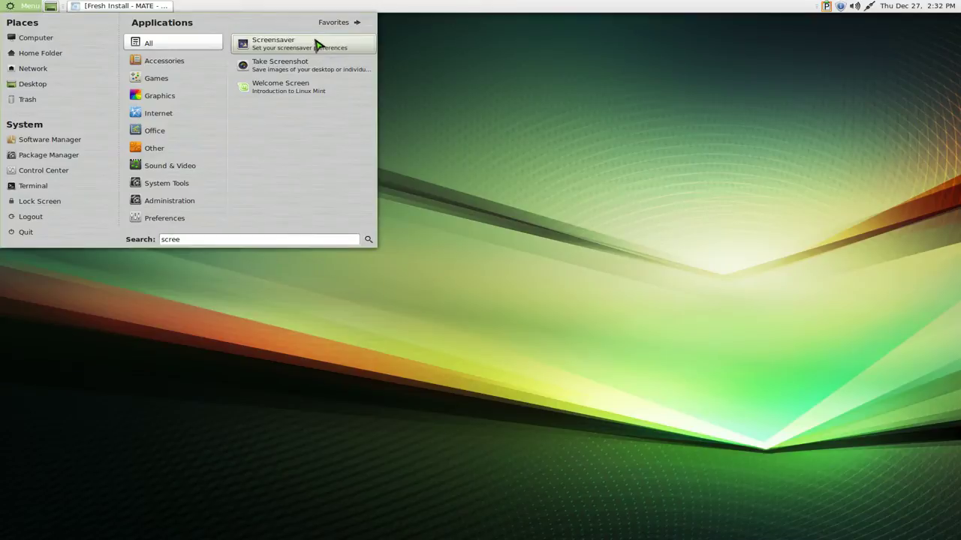
{"action": "left_click", "coordinate": [315, 43]}
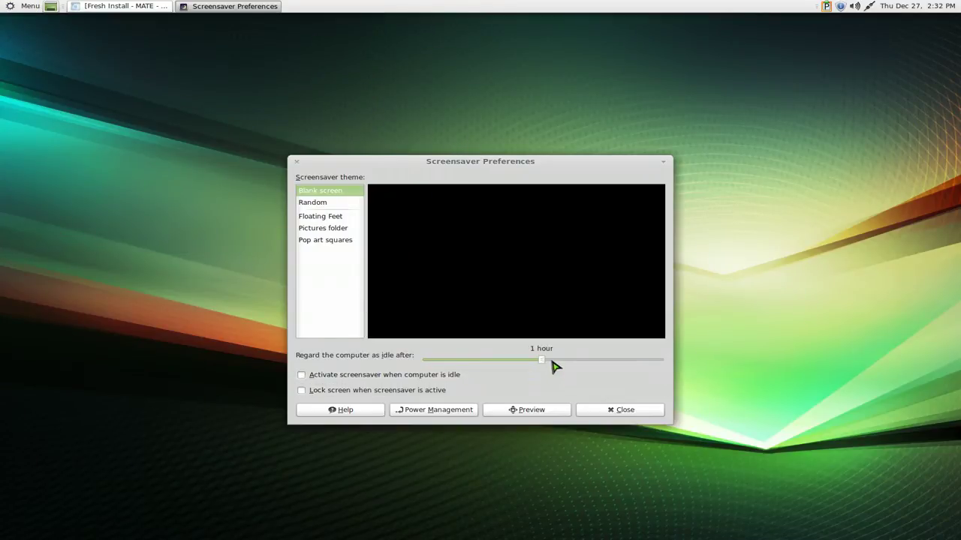
{"action": "left_click", "coordinate": [437, 411]}
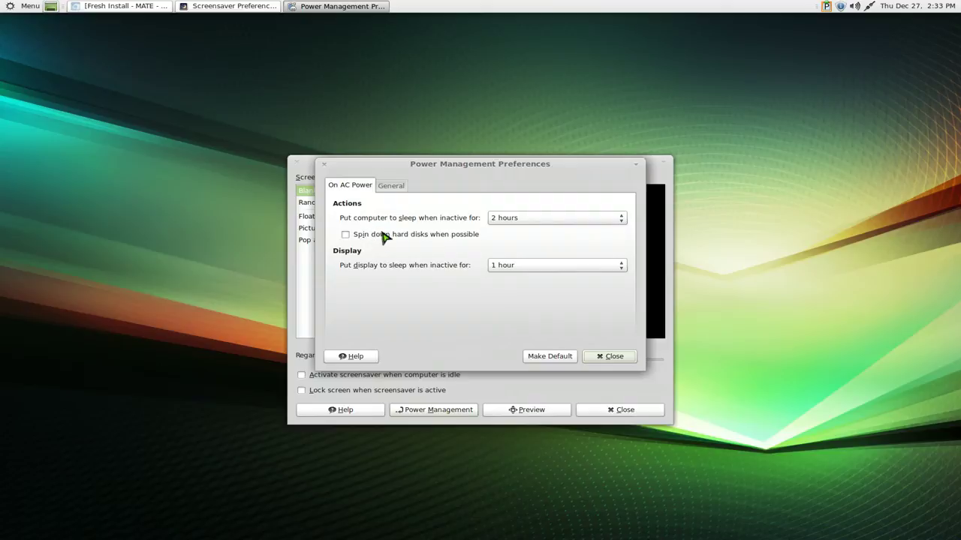
{"action": "left_click", "coordinate": [617, 358]}
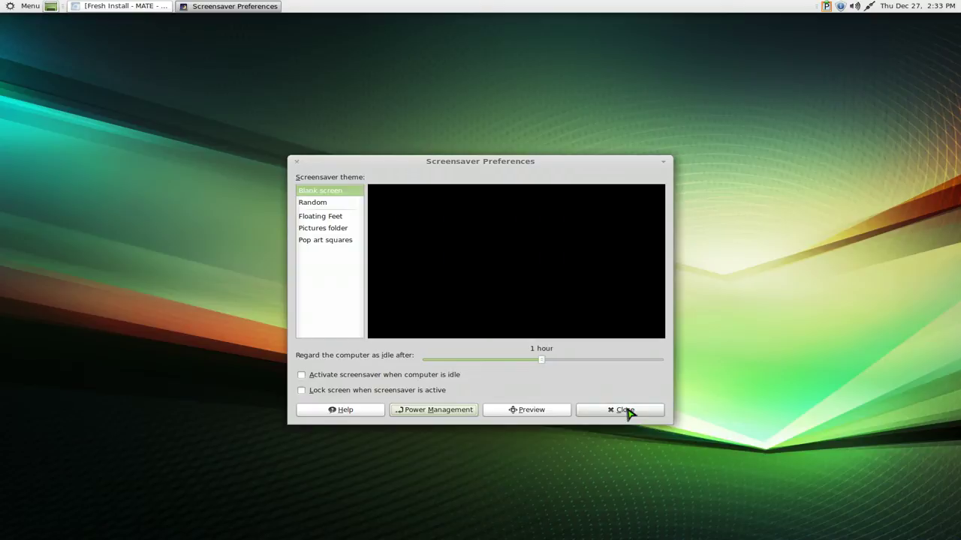
- Close Screensaver Preferences and return to the Fresh Install - MATE document
{"action": "left_click", "coordinate": [625, 411]}
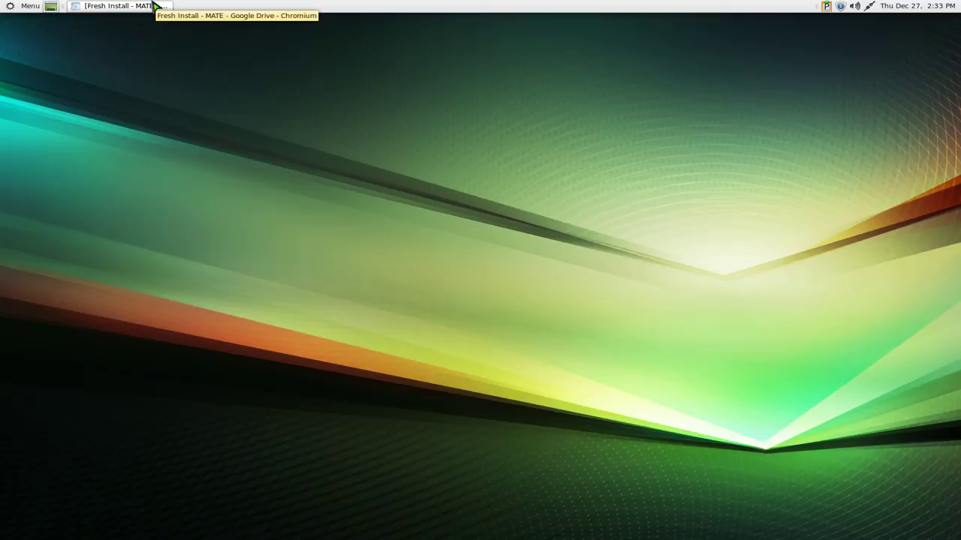
{"action": "left_click", "coordinate": [118, 6]}
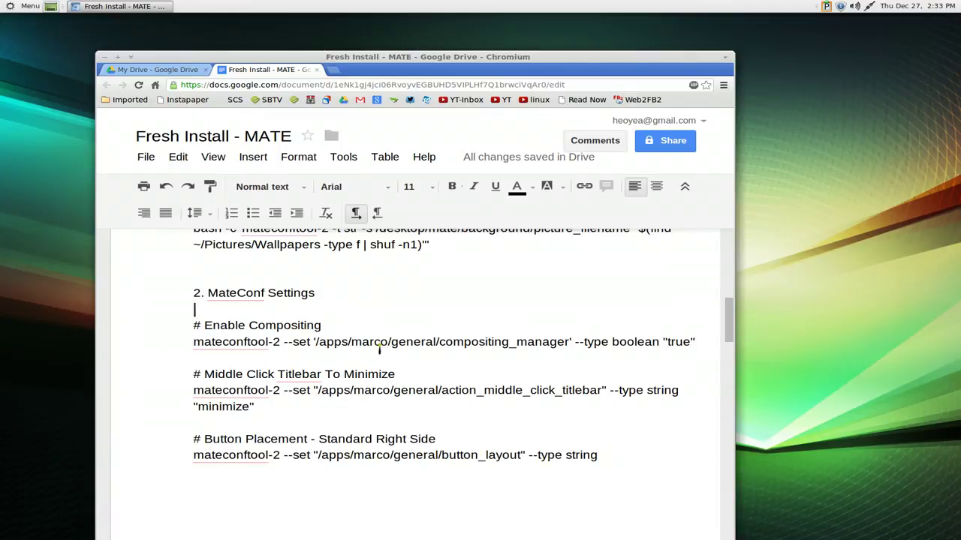
{"action": "scroll", "coordinate": [379, 348], "scroll_direction": "down", "scroll_amount": 1}
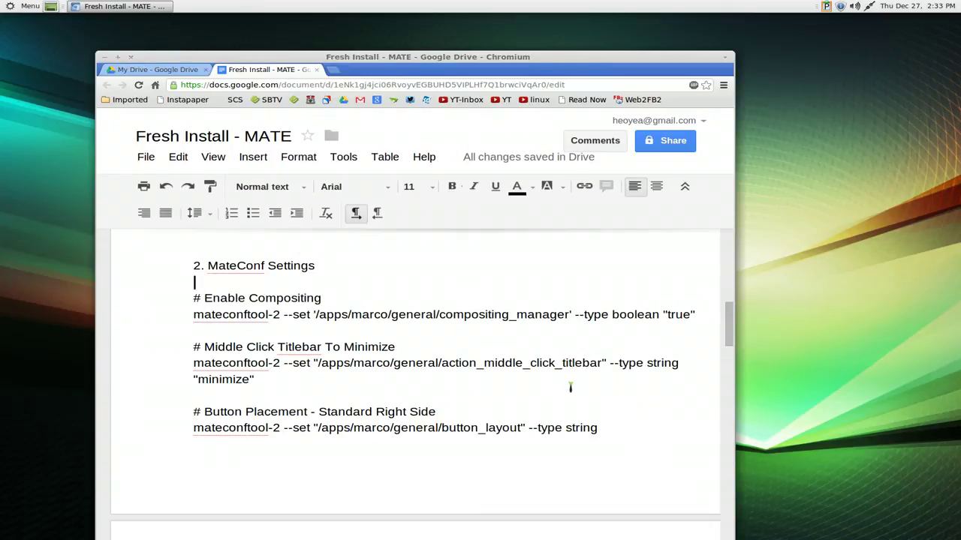
- Select the button_layout mateconftool-2 command ending in menu:minimize,maximize,close
{"action": "left_click", "coordinate": [612, 429]}
{"action": "scroll", "coordinate": [614, 427], "scroll_direction": "down", "scroll_amount": 3}
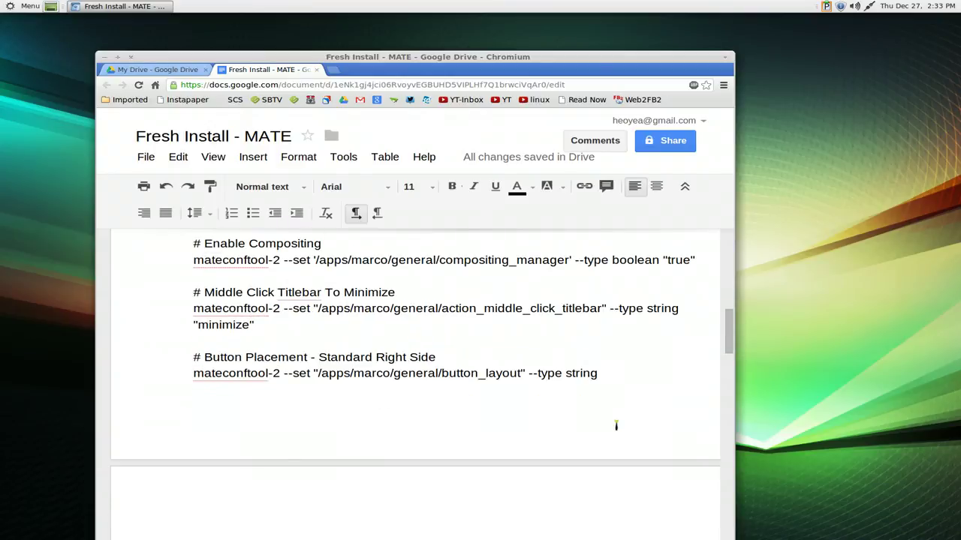
{"action": "left_click_drag", "start_coordinate": [383, 492], "coordinate": [181, 319]}
{"action": "key", "text": "ctrl+c"}
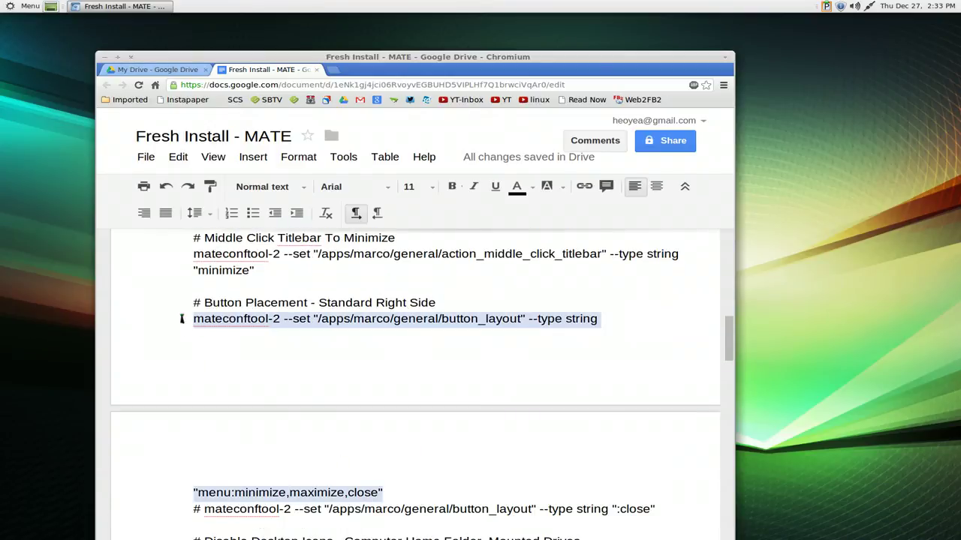
- Paste and run the button_layout command in Guake to restore menu:minimize,maximize,close, then hide Guake
{"action": "key", "text": "F12"}
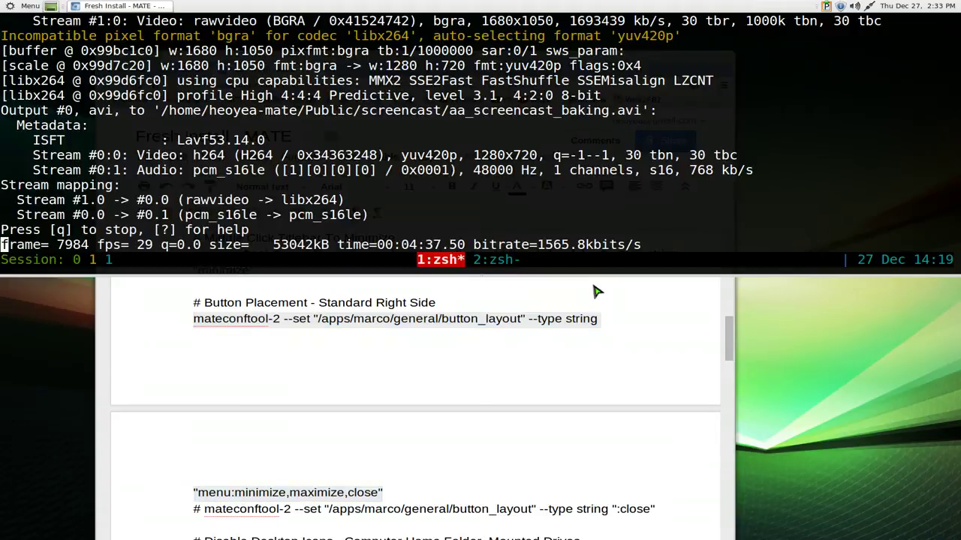
{"action": "key", "text": "ctrl+a"}
{"action": "key", "text": "n"}
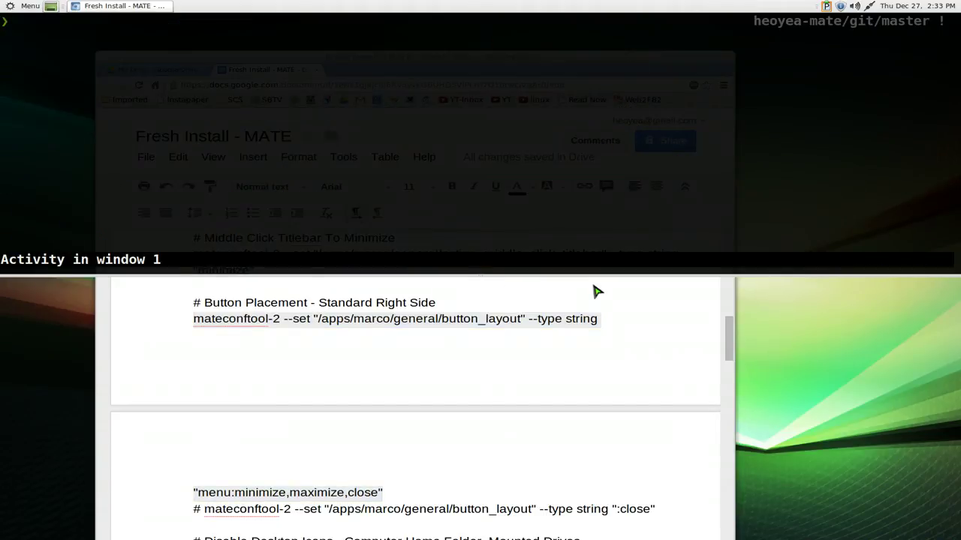
{"action": "key", "text": "F12"}
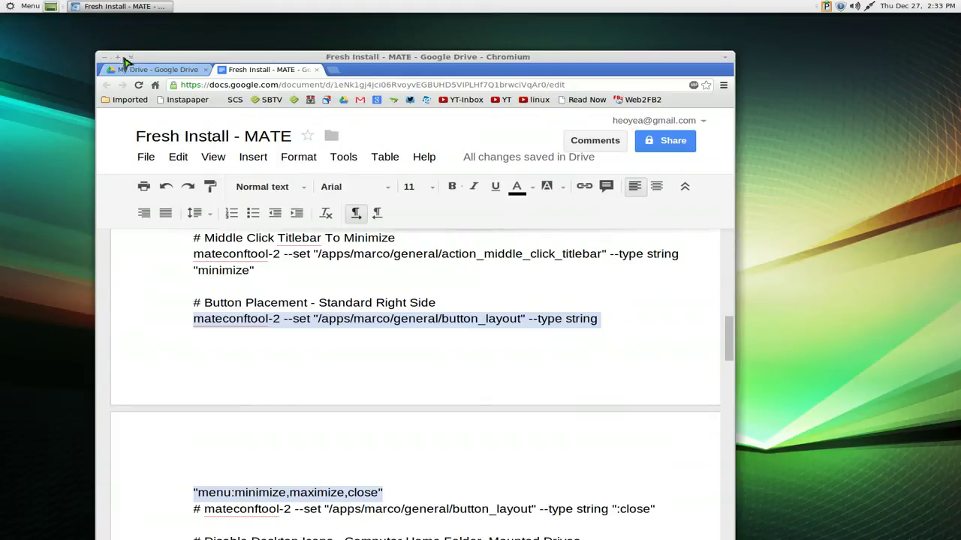
{"action": "key", "text": "F12"}
{"action": "key", "text": "ctrl+shift+v"}
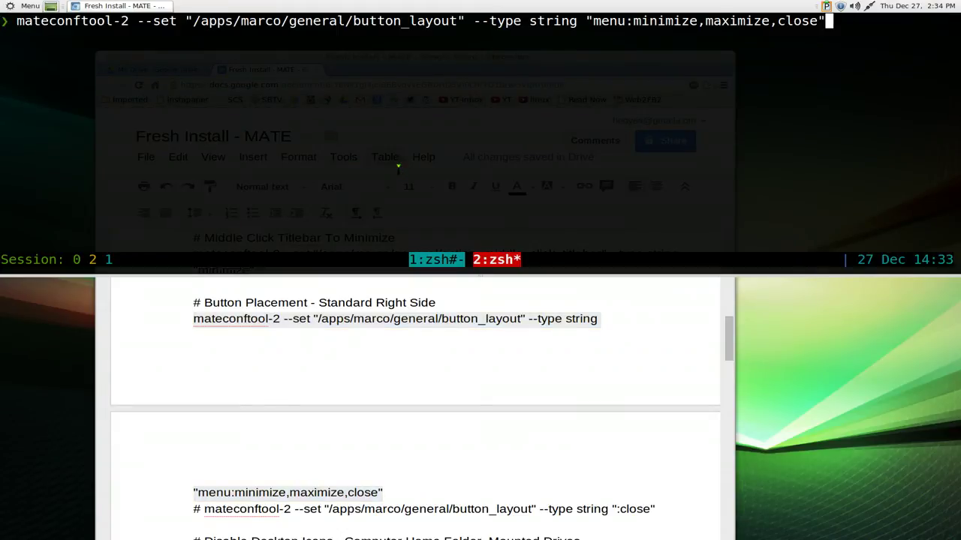
{"action": "key", "text": "Return"}
{"action": "key", "text": "F12"}
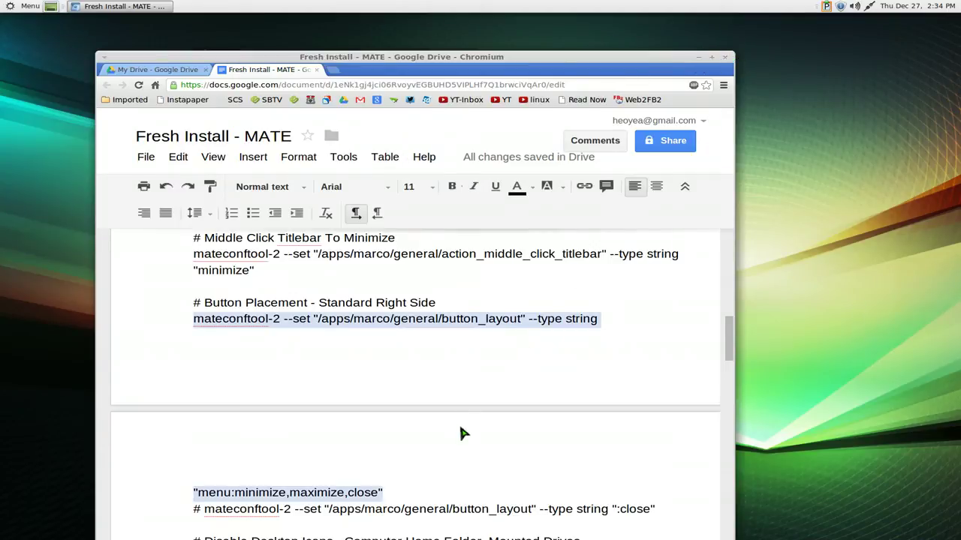
{"action": "key", "text": "Right"}
{"action": "scroll", "coordinate": [460, 433], "scroll_direction": "down", "scroll_amount": 4}
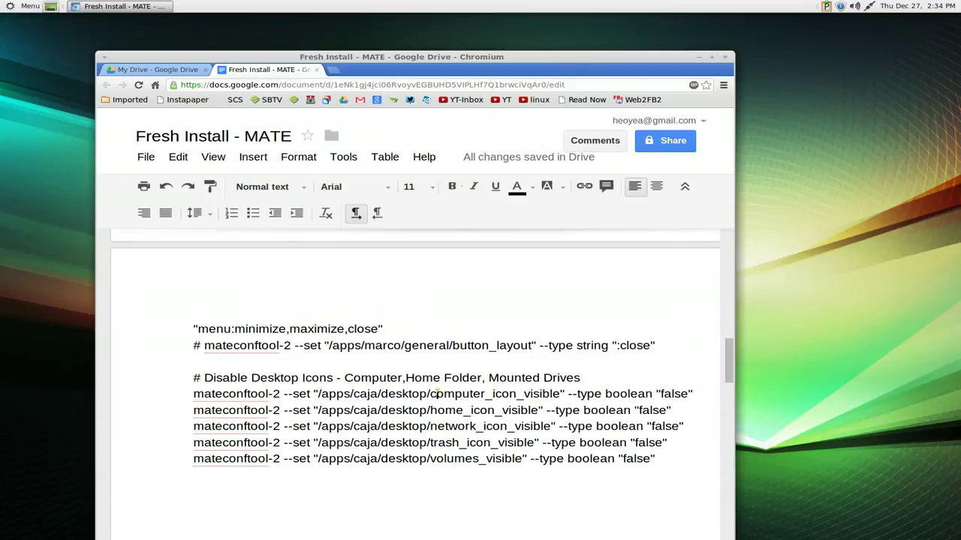
{"action": "left_click_drag", "start_coordinate": [431, 393], "coordinate": [561, 394]}
{"action": "left_click_drag", "start_coordinate": [430, 409], "coordinate": [500, 411]}
{"action": "left_click", "coordinate": [491, 394]}
{"action": "left_click_drag", "start_coordinate": [194, 330], "coordinate": [506, 475]}
{"action": "left_click", "coordinate": [481, 384]}
{"action": "scroll", "coordinate": [351, 416], "scroll_direction": "down", "scroll_amount": 1}
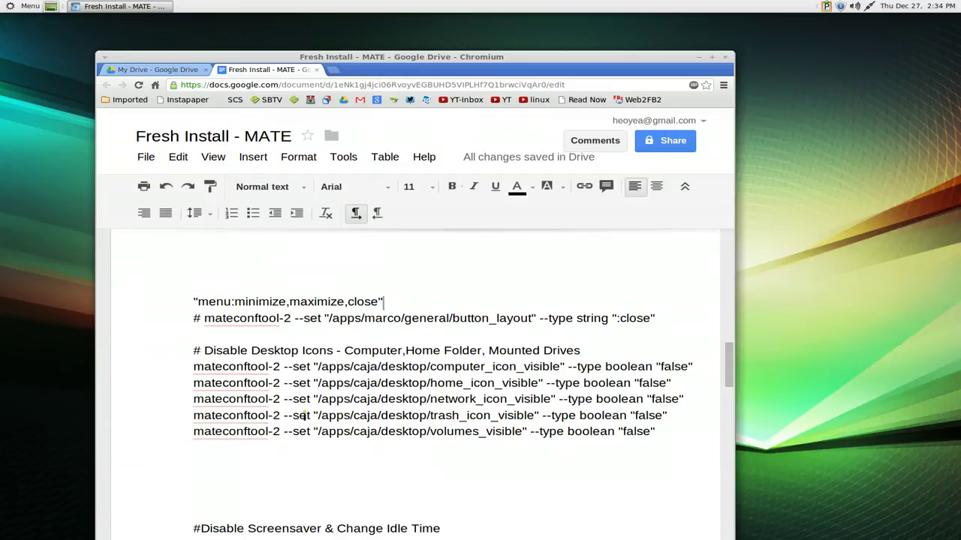
{"action": "left_click_drag", "start_coordinate": [199, 372], "coordinate": [279, 368]}
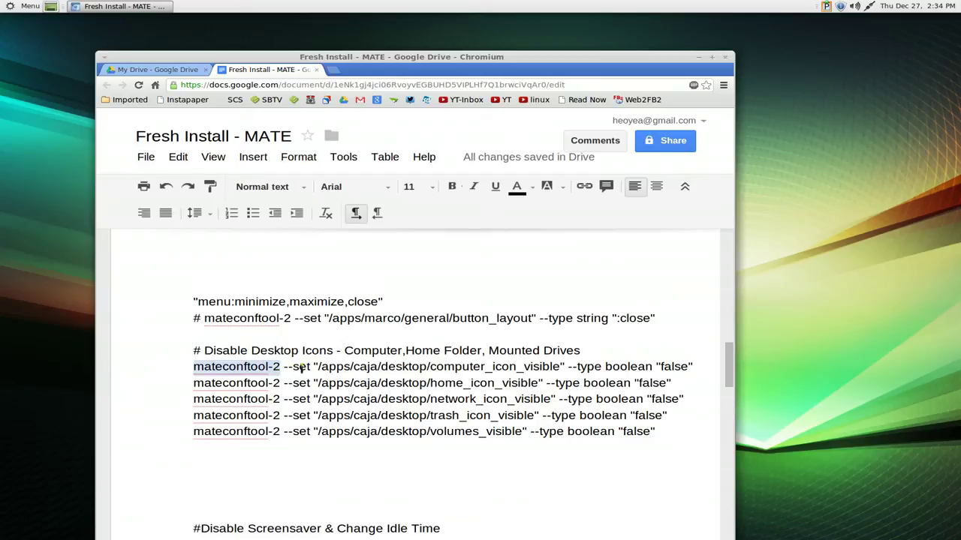
{"action": "left_click", "coordinate": [300, 367]}
{"action": "left_click_drag", "start_coordinate": [321, 368], "coordinate": [562, 368]}
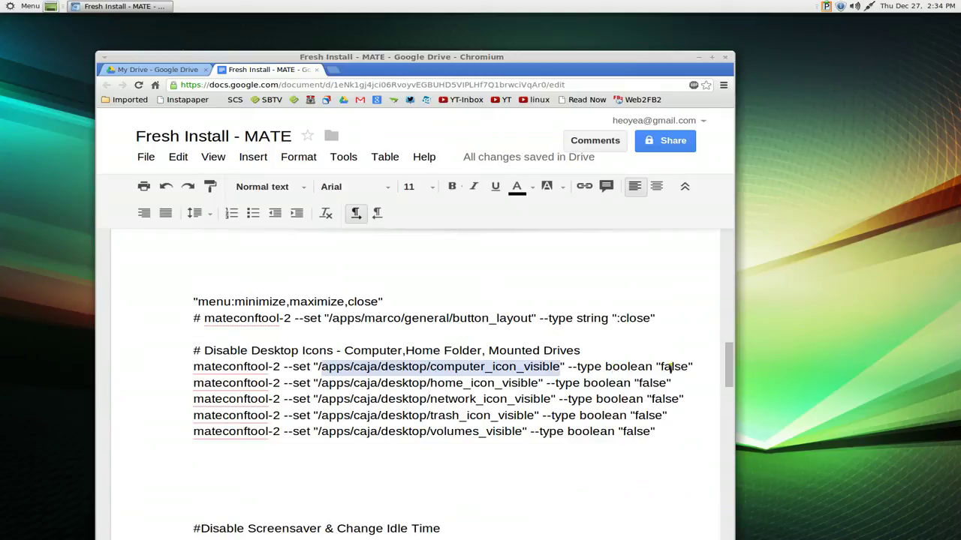
{"action": "double_click", "coordinate": [628, 368]}
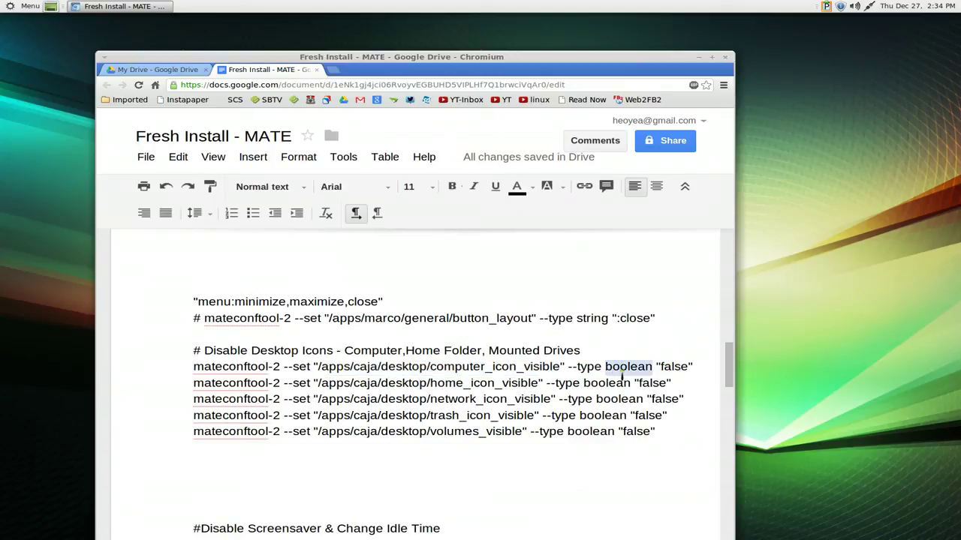
{"action": "double_click", "coordinate": [591, 318]}
{"action": "scroll", "coordinate": [618, 334], "scroll_direction": "up", "scroll_amount": 1}
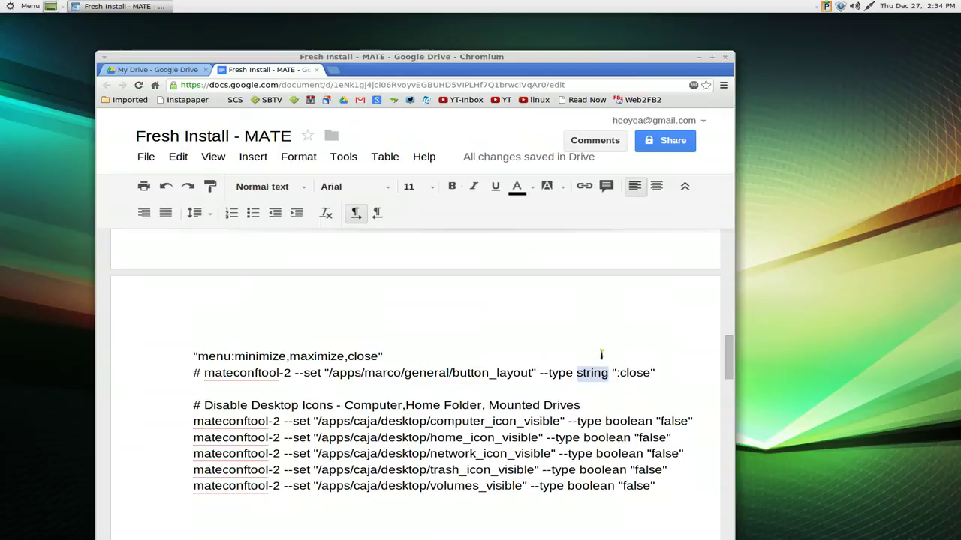
{"action": "scroll", "coordinate": [631, 370], "scroll_direction": "up", "scroll_amount": 2}
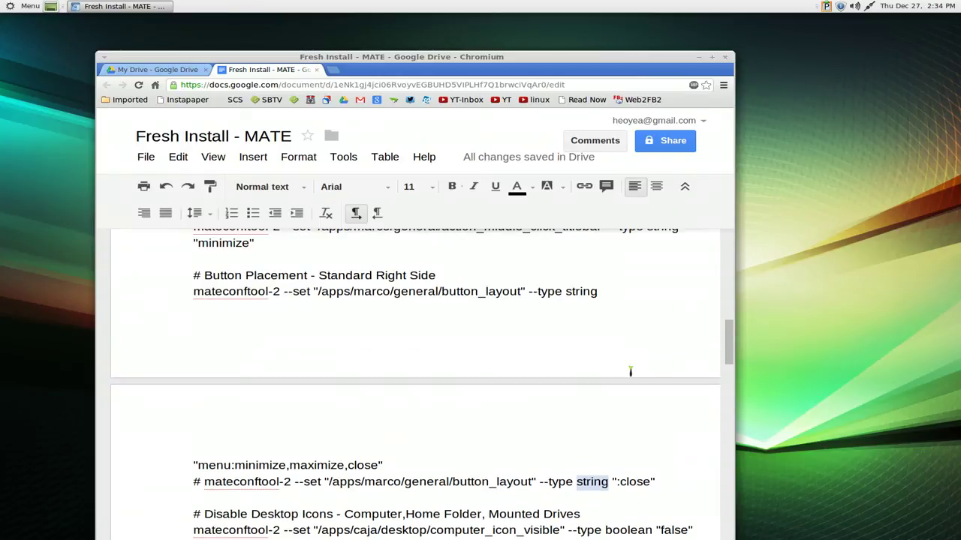
{"action": "scroll", "coordinate": [458, 322], "scroll_direction": "up", "scroll_amount": 1}
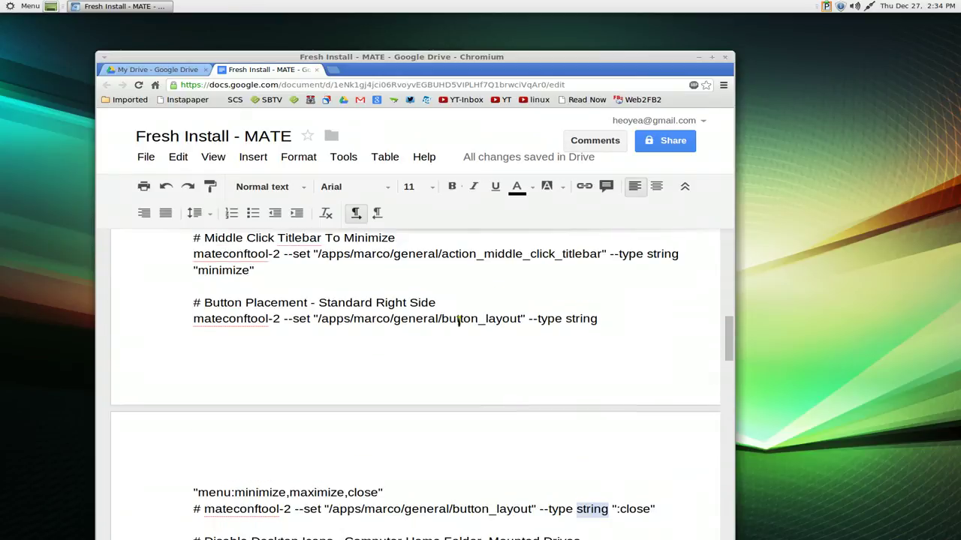
{"action": "scroll", "coordinate": [441, 332], "scroll_direction": "up", "scroll_amount": 1}
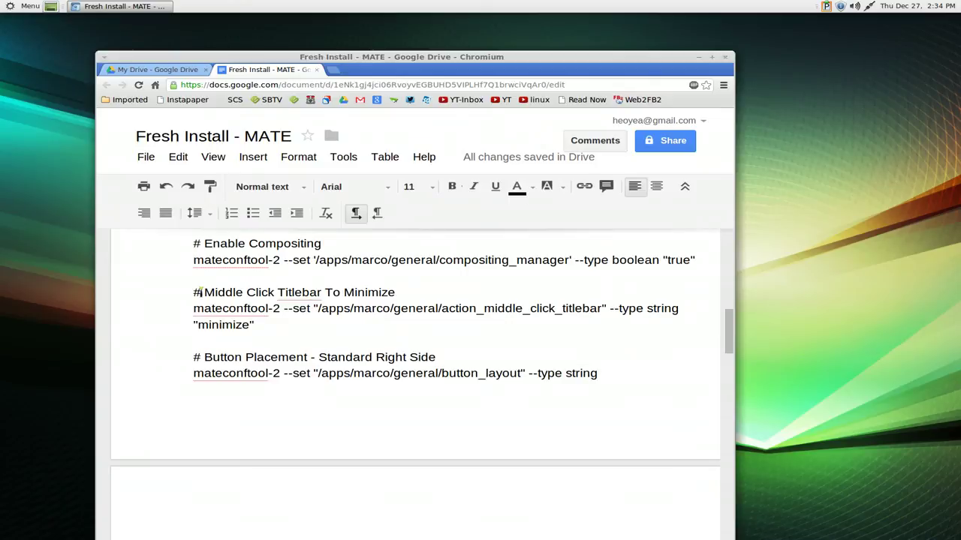
{"action": "left_click_drag", "start_coordinate": [199, 292], "coordinate": [320, 294]}
{"action": "left_click", "coordinate": [312, 314]}
{"action": "left_click_drag", "start_coordinate": [646, 308], "coordinate": [678, 309]}
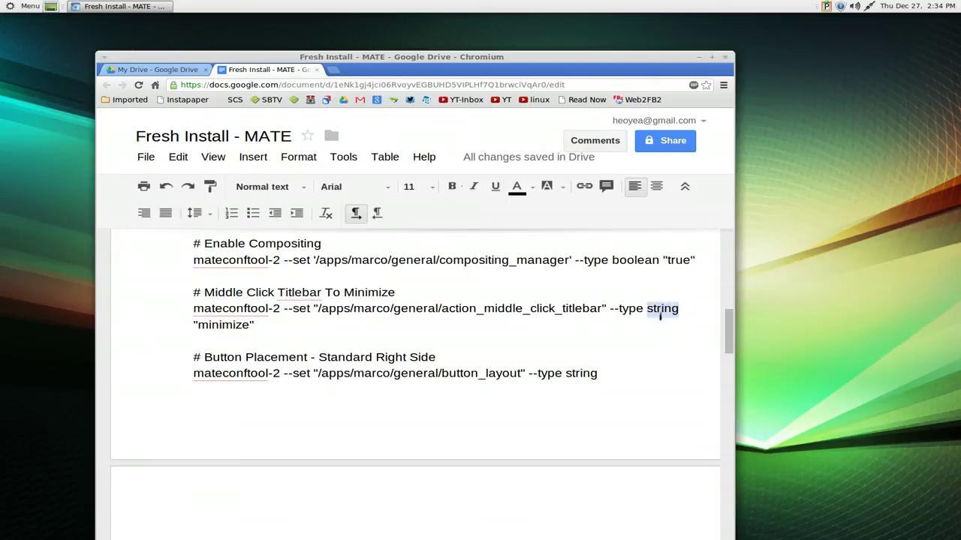
{"action": "double_click", "coordinate": [238, 325]}
{"action": "left_click", "coordinate": [407, 325]}
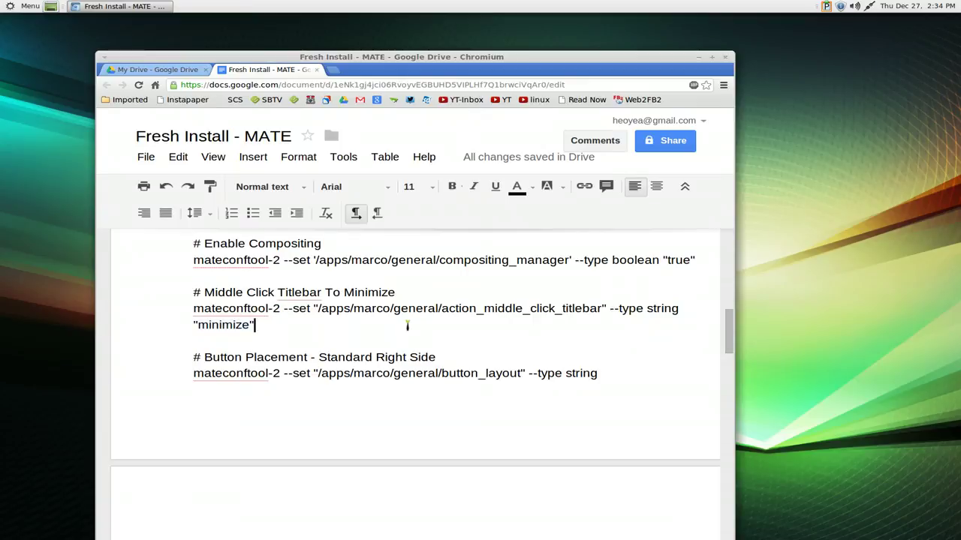
- Review the screensaver section, highlighting the idle_delay value 60 and its int type
{"action": "scroll", "coordinate": [408, 325], "scroll_direction": "down", "scroll_amount": 10}
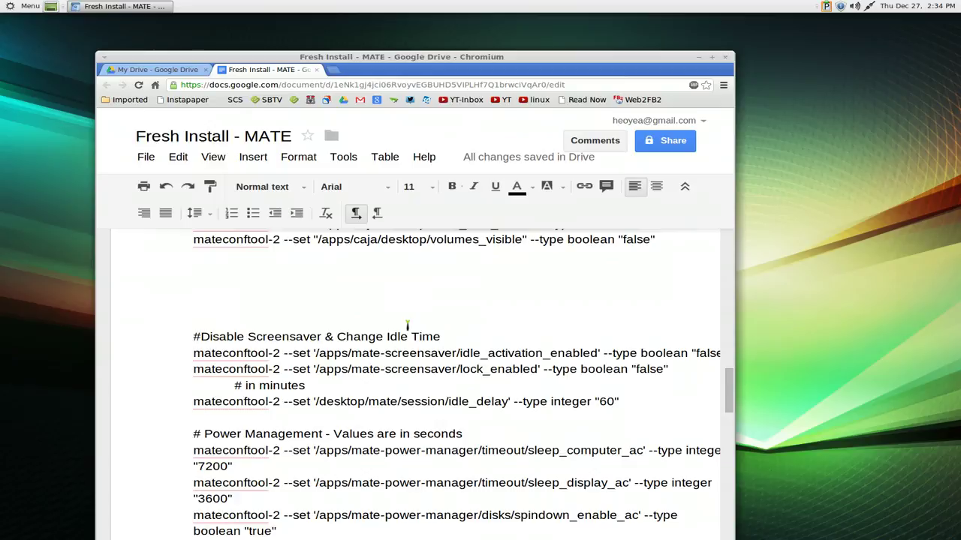
{"action": "scroll", "coordinate": [407, 325], "scroll_direction": "down", "scroll_amount": 1}
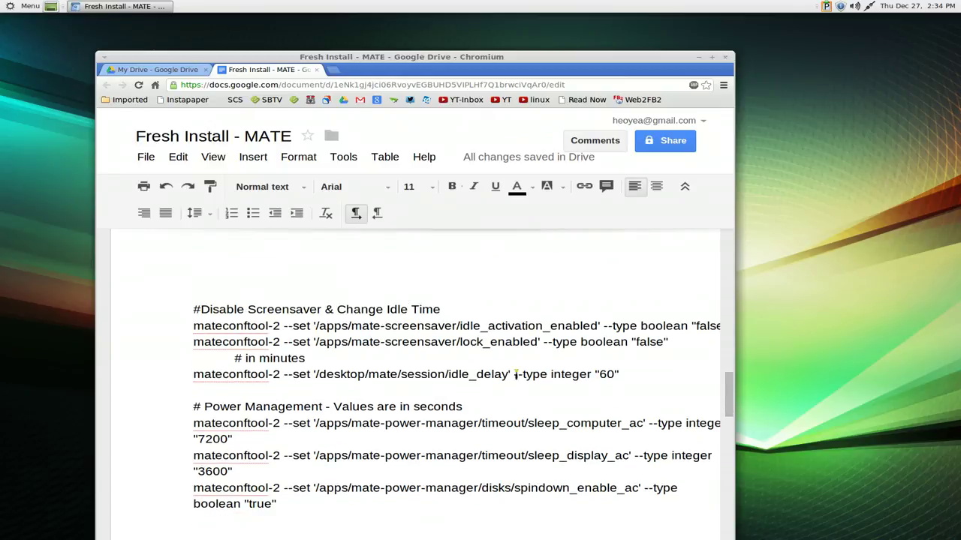
{"action": "left_click_drag", "start_coordinate": [599, 378], "coordinate": [614, 375]}
{"action": "double_click", "coordinate": [570, 374]}
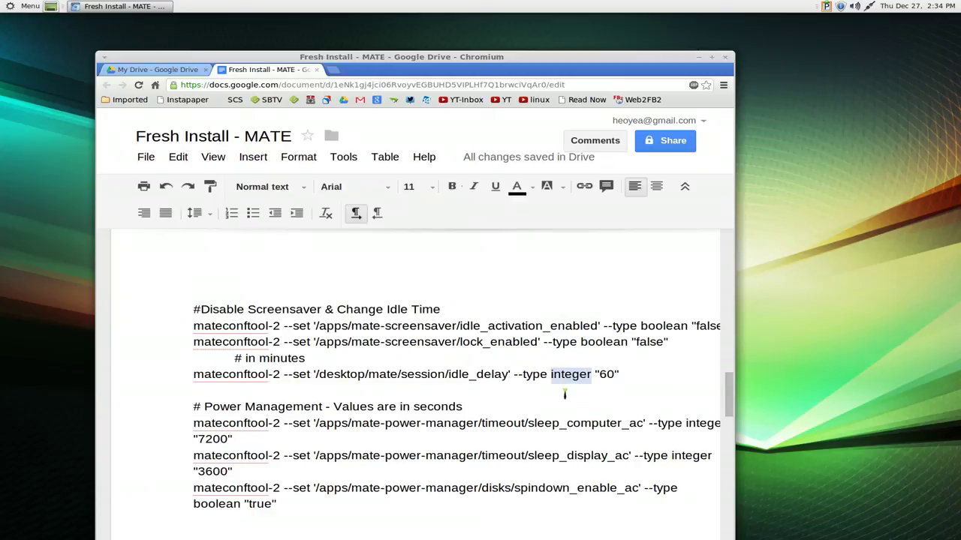
{"action": "left_click", "coordinate": [565, 394]}
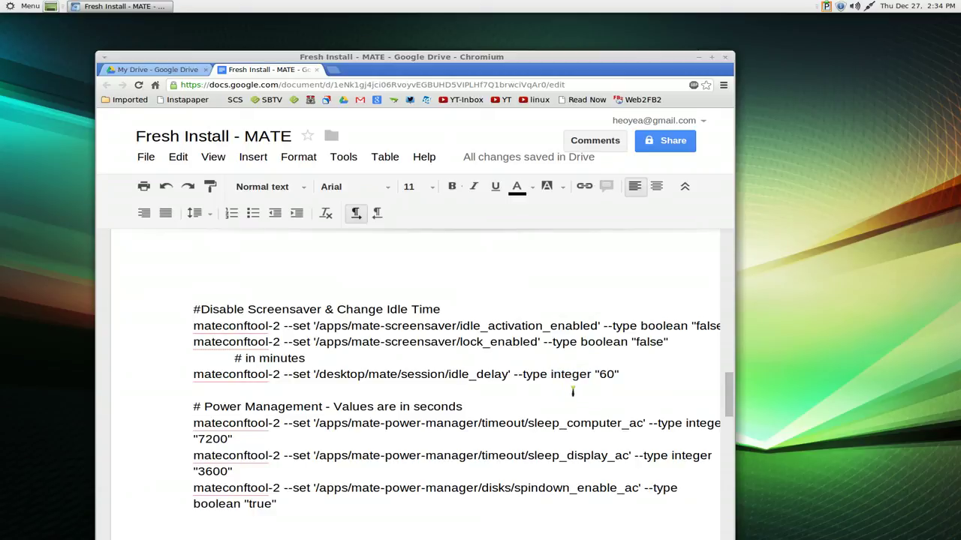
- Scroll back up to Mounted Drives and minimize the Chromium window to show the desktop
{"action": "scroll", "coordinate": [572, 390], "scroll_direction": "up", "scroll_amount": 2}
{"action": "scroll", "coordinate": [572, 390], "scroll_direction": "up", "scroll_amount": 3}
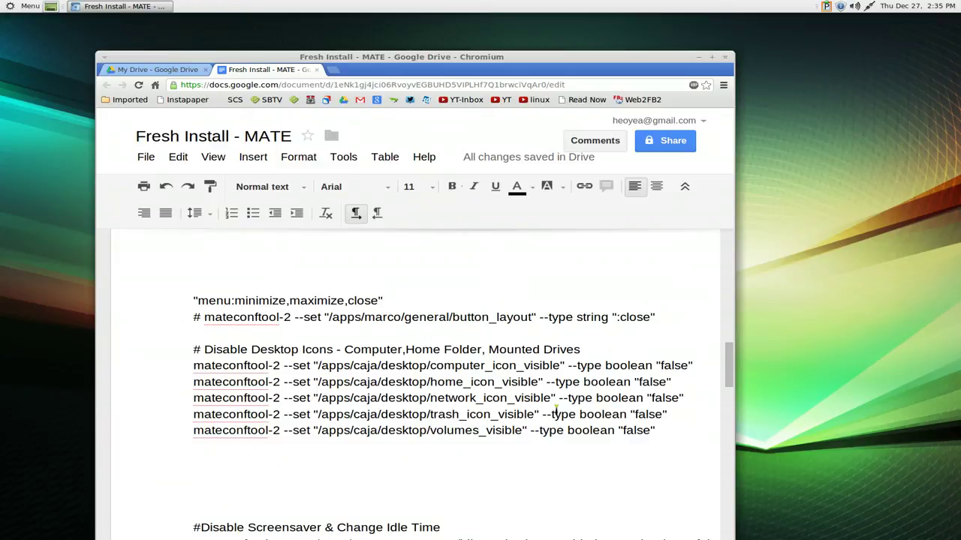
{"action": "left_click", "coordinate": [574, 351]}
{"action": "left_click", "coordinate": [710, 58]}
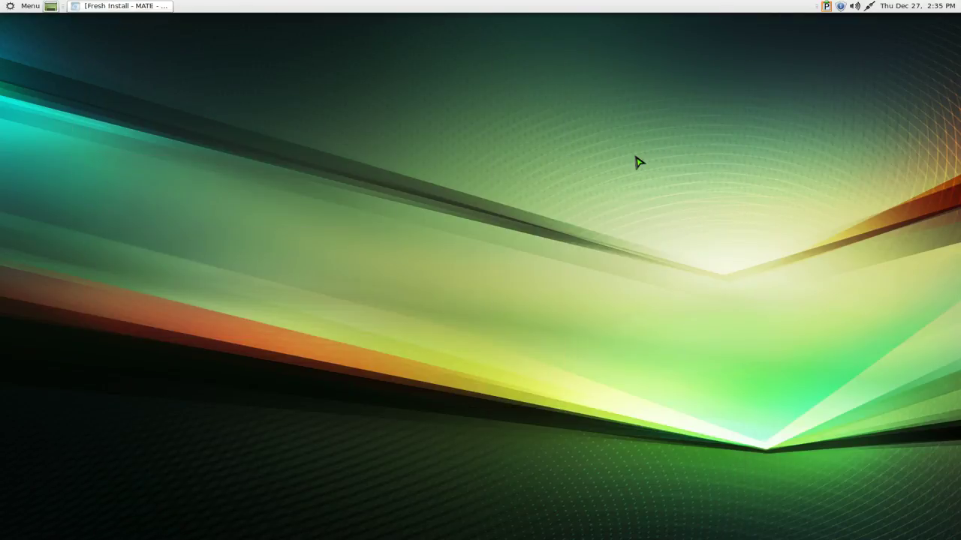